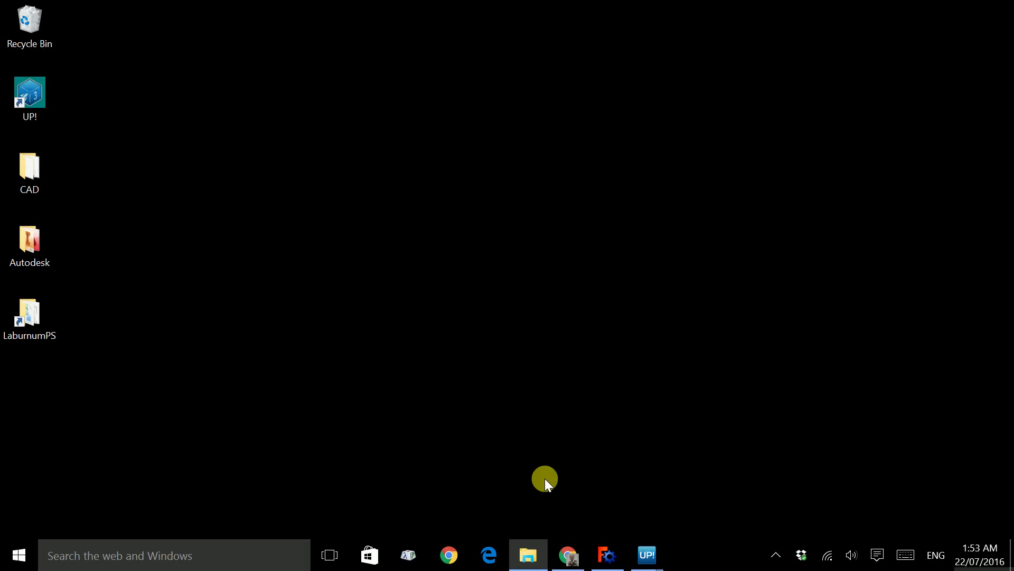
- Open the Fonts folder inside the Windows folder on drive C: in File Explorer
left_click(20, 554)
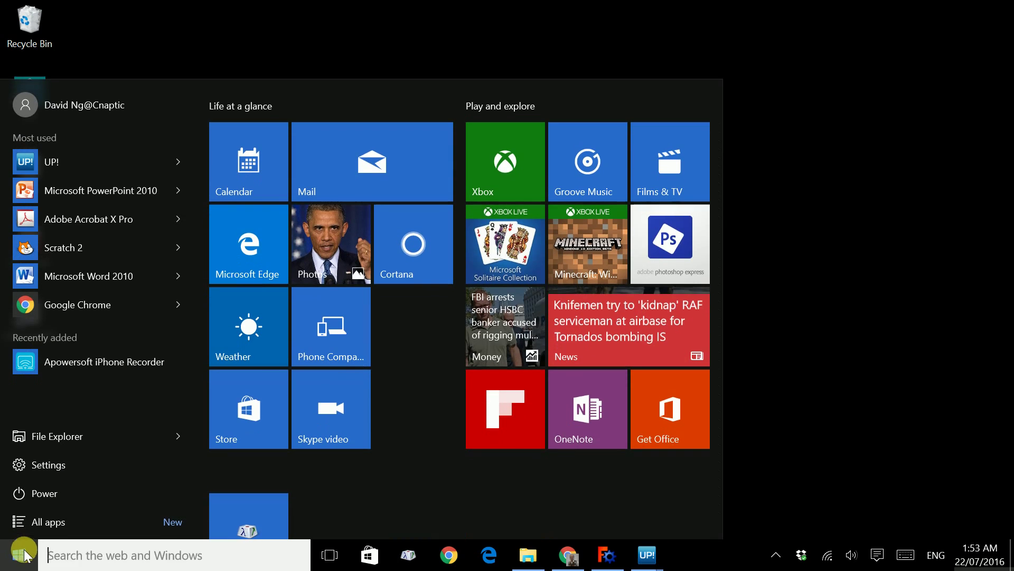
left_click(69, 434)
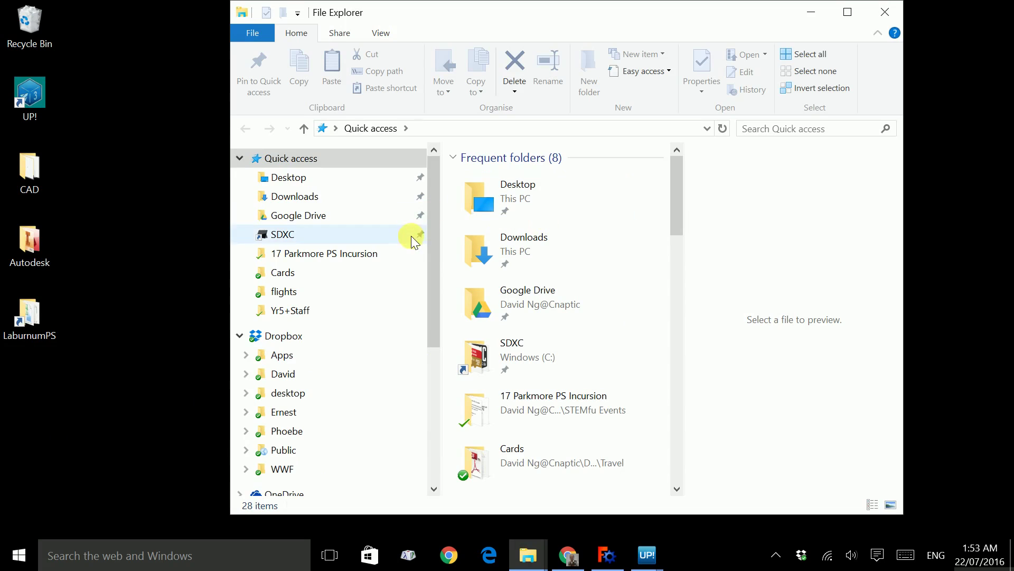
left_click_drag(430, 229, 427, 341)
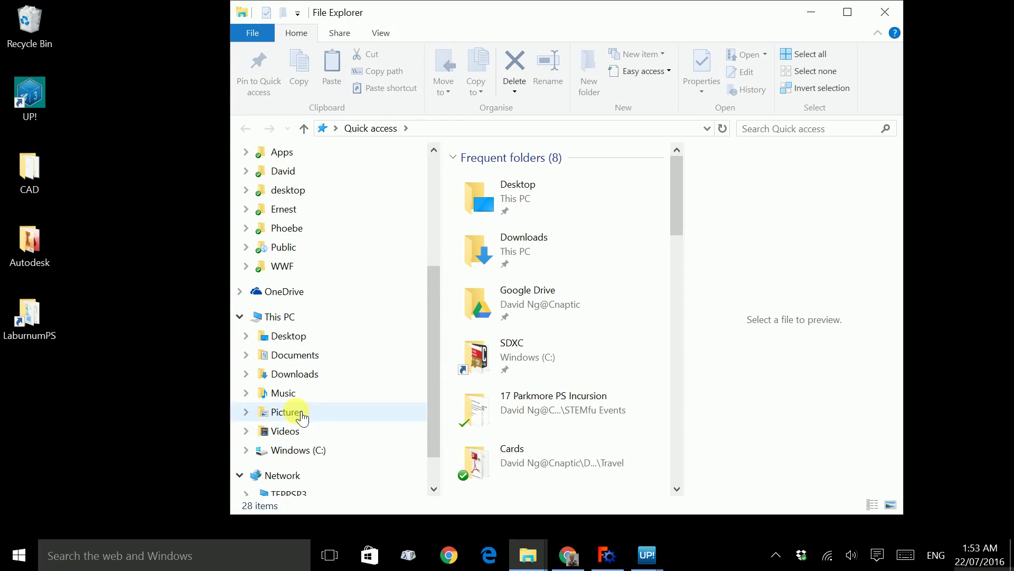
left_click(302, 452)
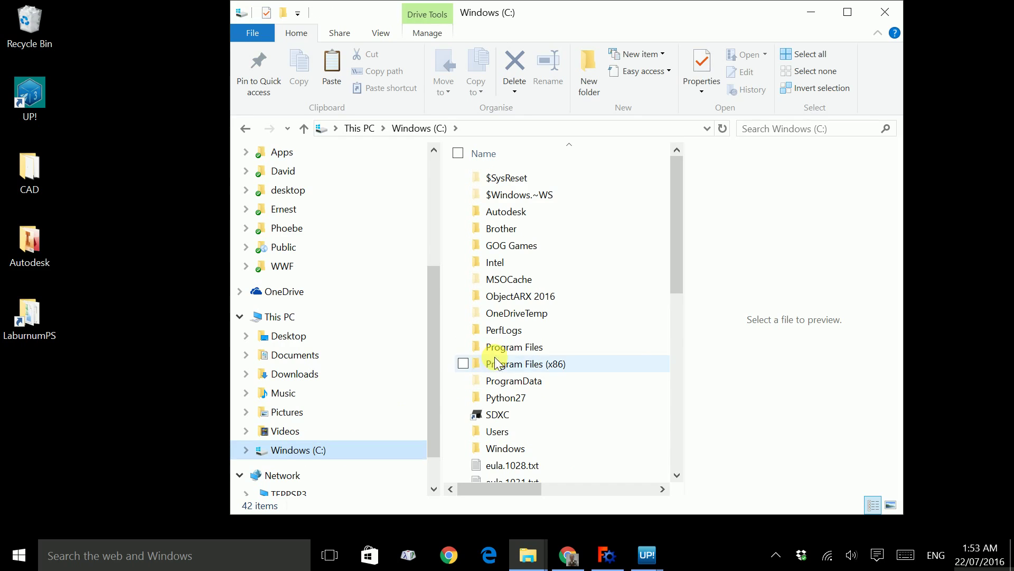
double_click(508, 448)
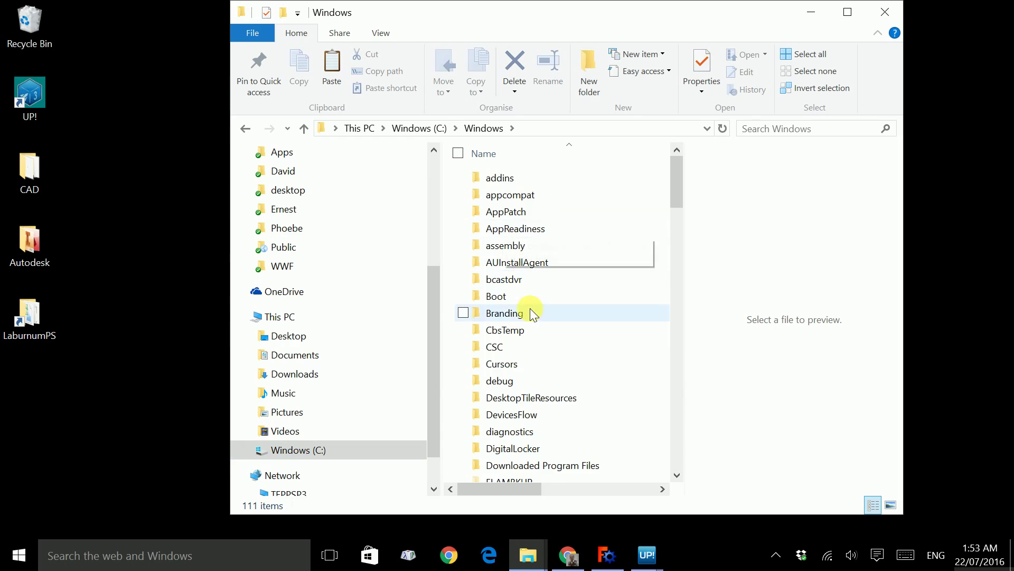
scroll(530, 312, "down", 3)
scroll(530, 317, "down", 1)
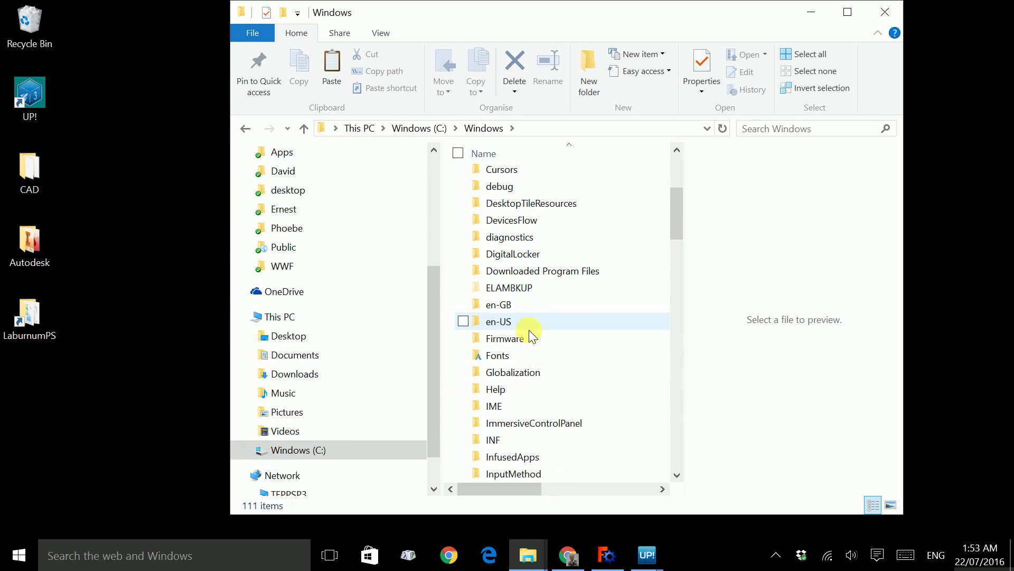
double_click(504, 358)
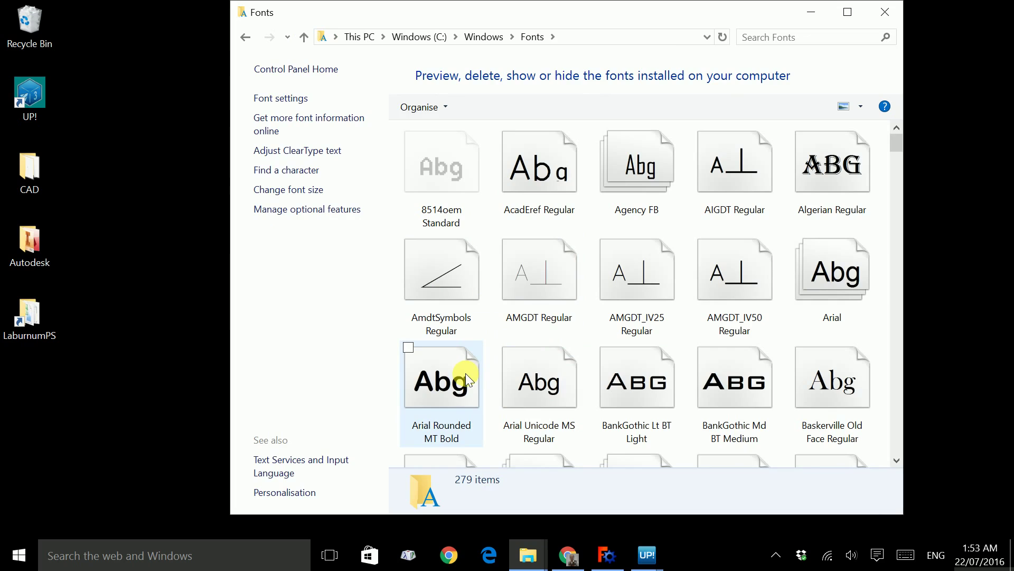
- Create a new folder named MyFonts on the desktop
right_click(32, 372)
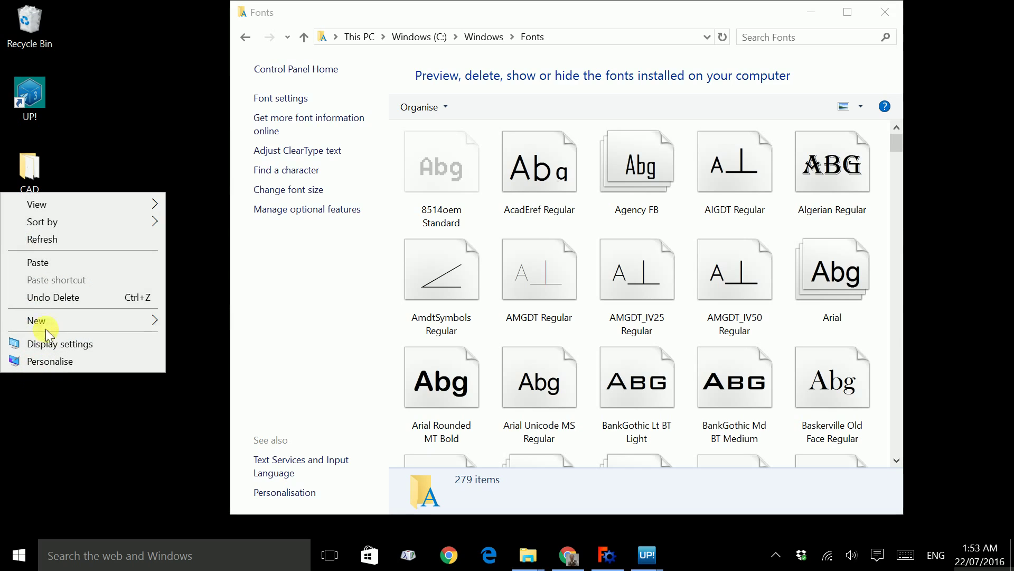
mouse_move(46, 320)
left_click(179, 325)
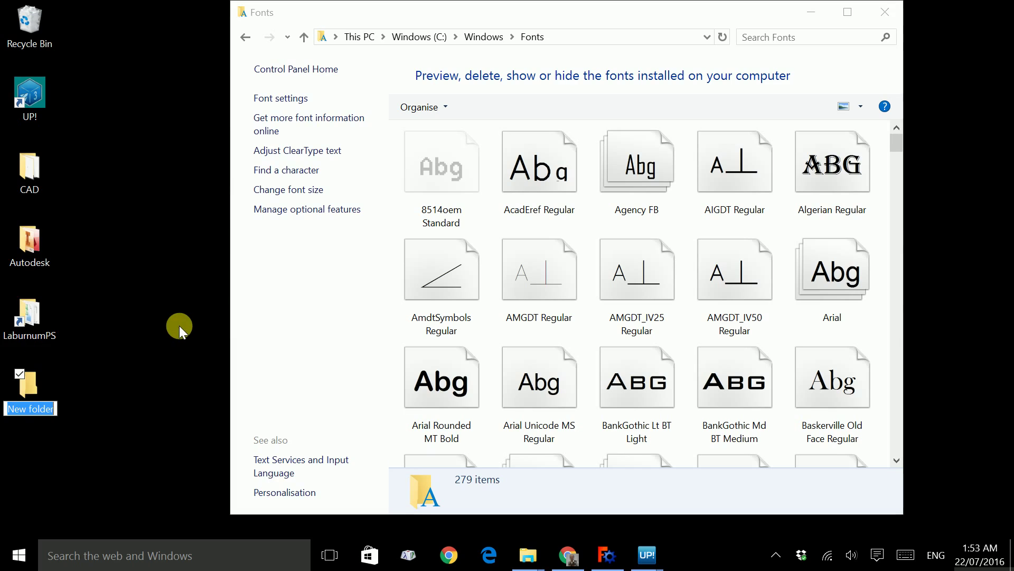
type("MyFo")
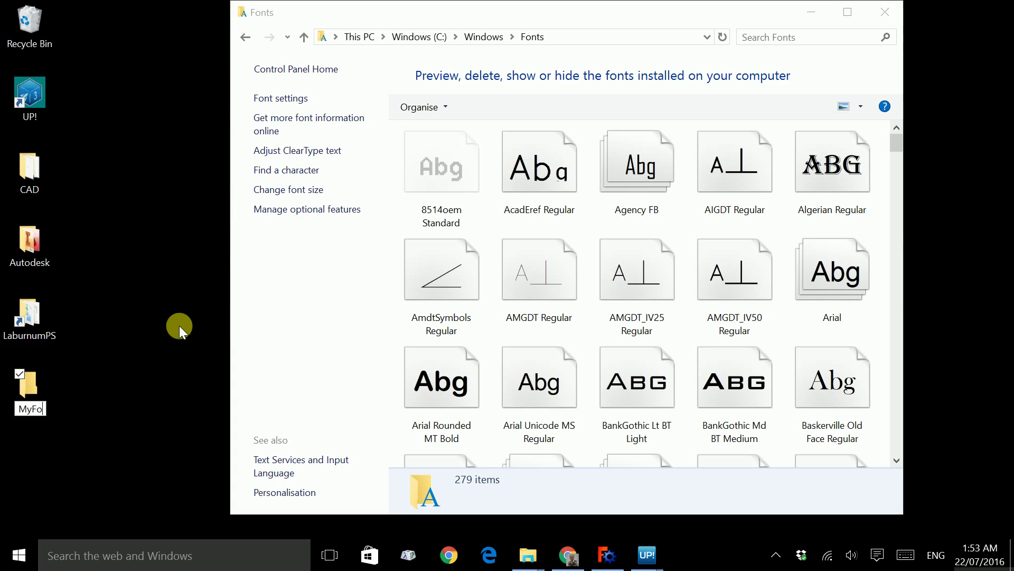
type("nts")
key("Return")
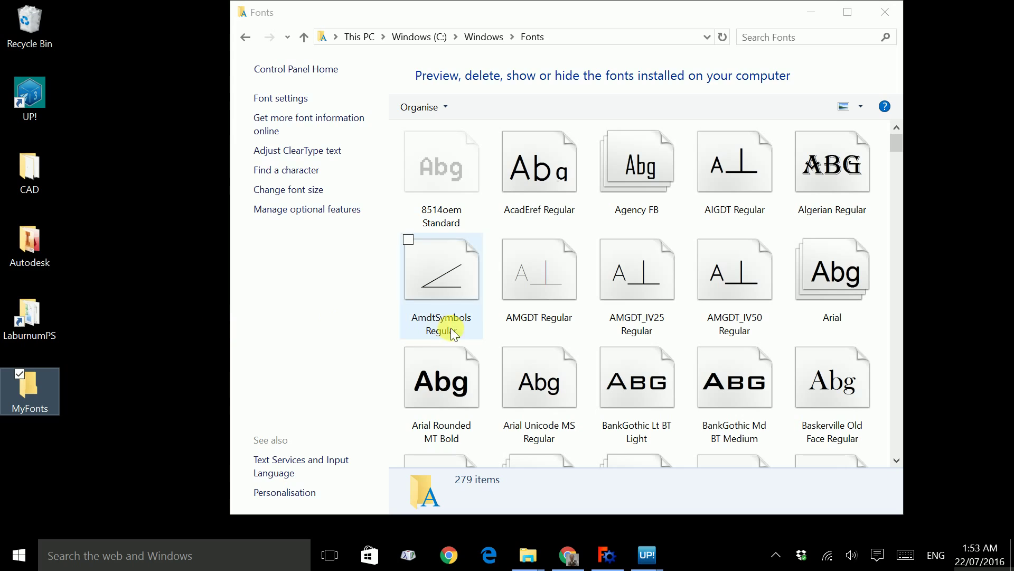
- Copy the Arial Rounded MT Bold font into the MyFonts folder on the desktop
right_click(449, 362)
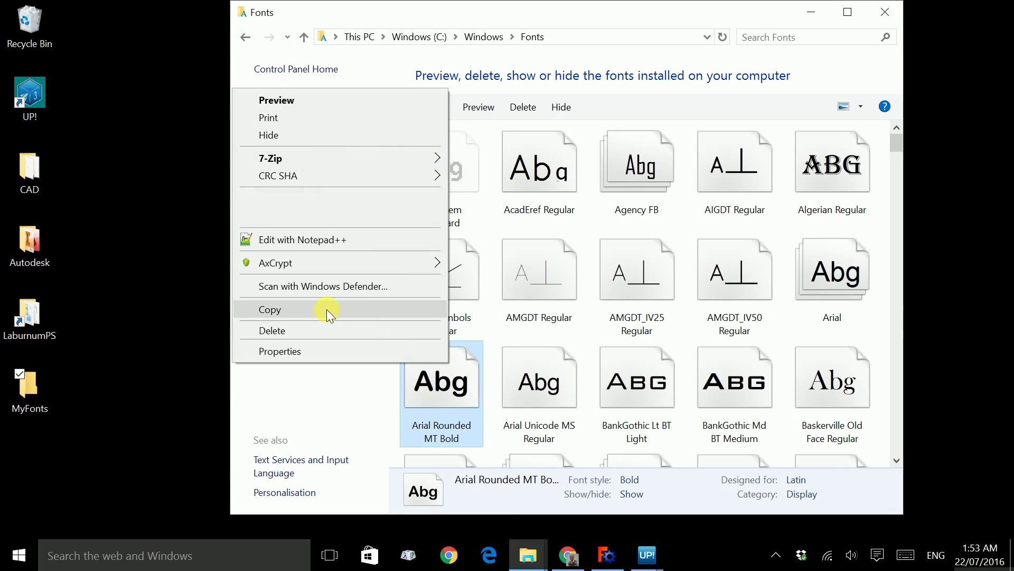
left_click(322, 309)
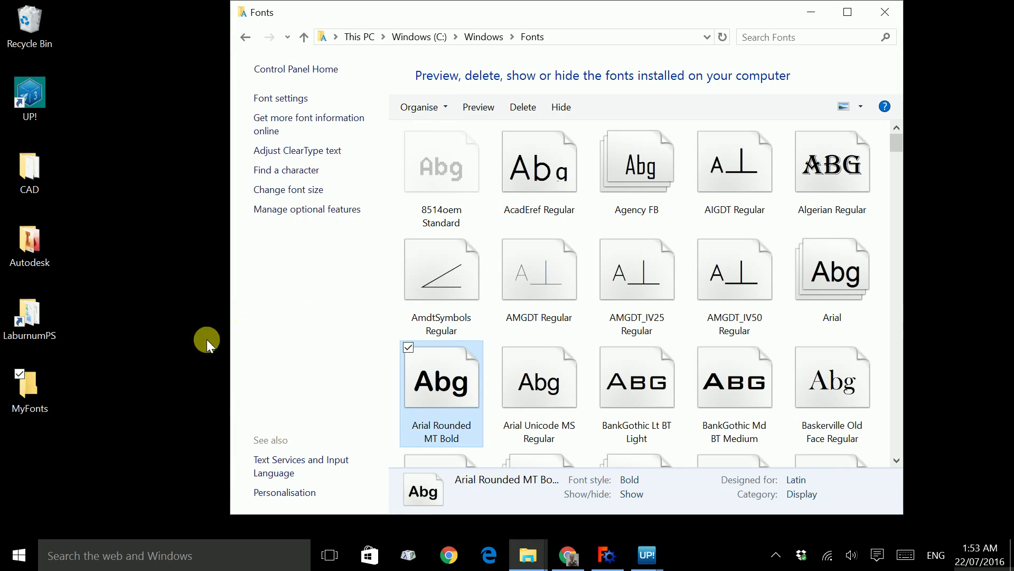
left_click(51, 391)
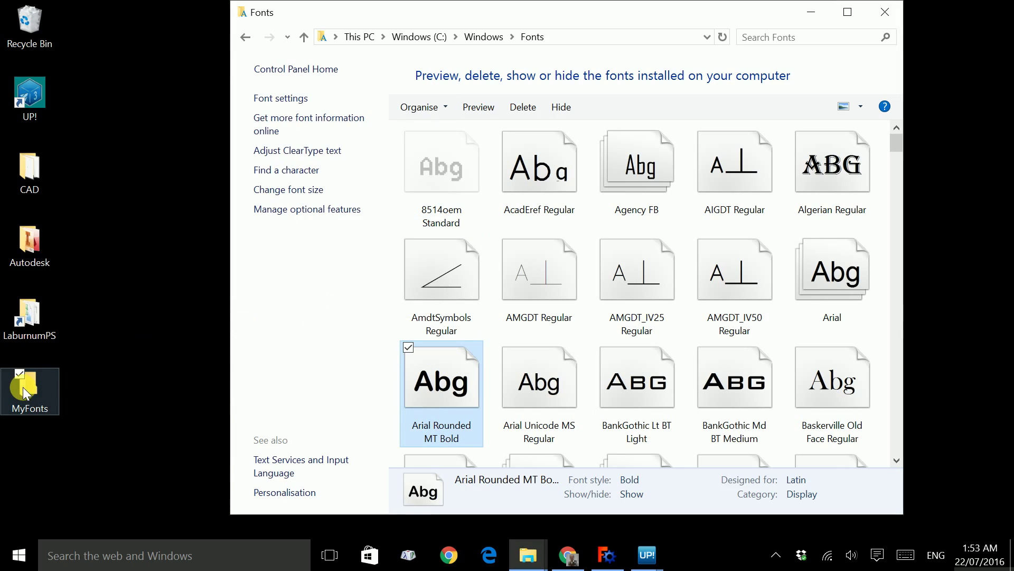
right_click(24, 394)
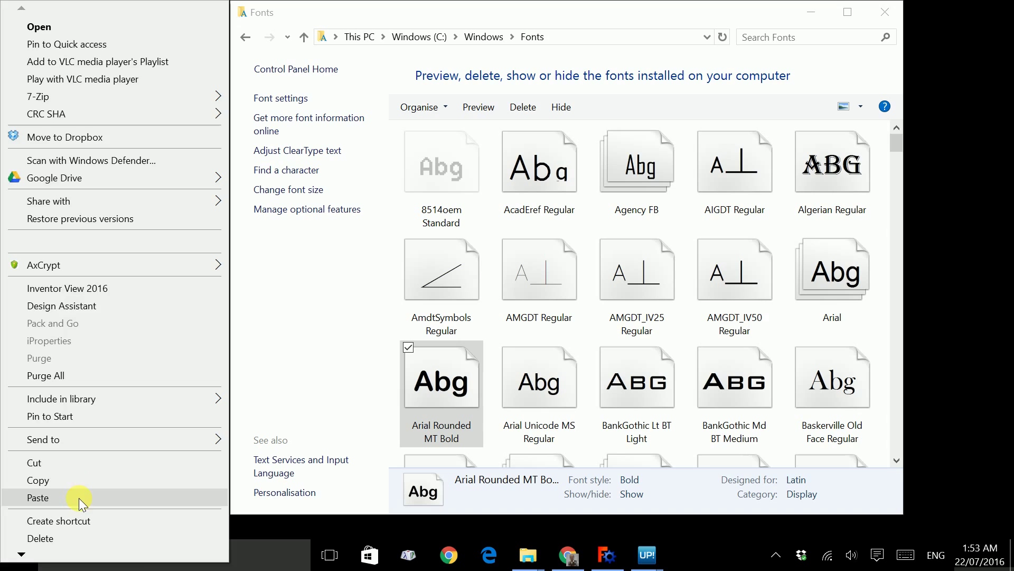
left_click(80, 499)
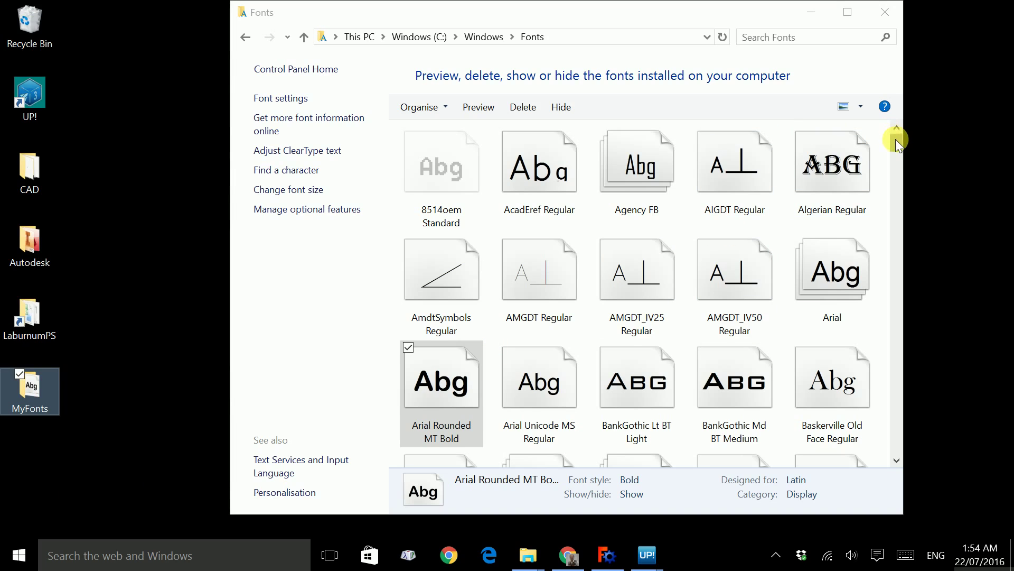
- Copy the Cooper Black font into the MyFonts folder on the desktop
left_click_drag(895, 138, 895, 188)
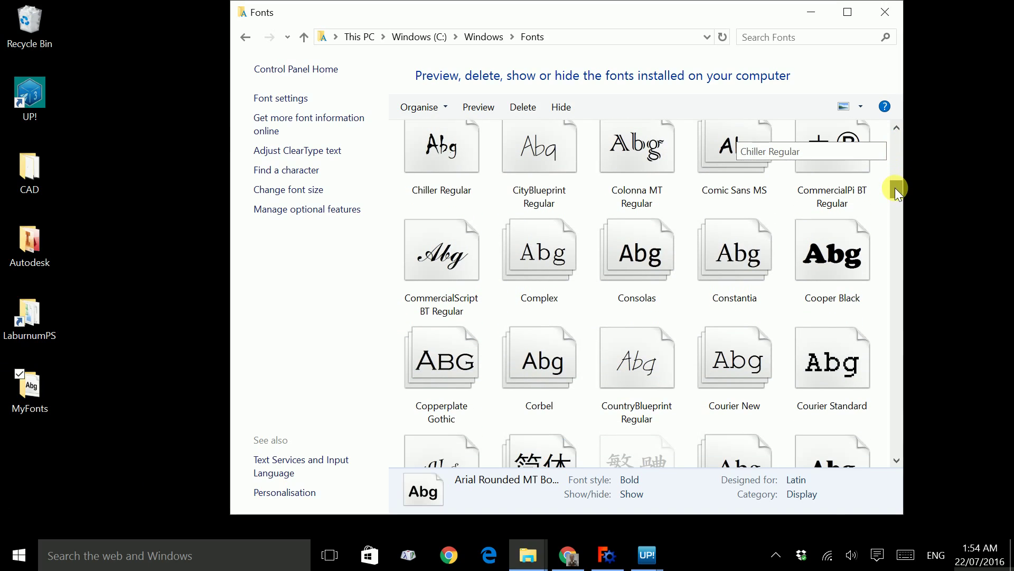
right_click(842, 255)
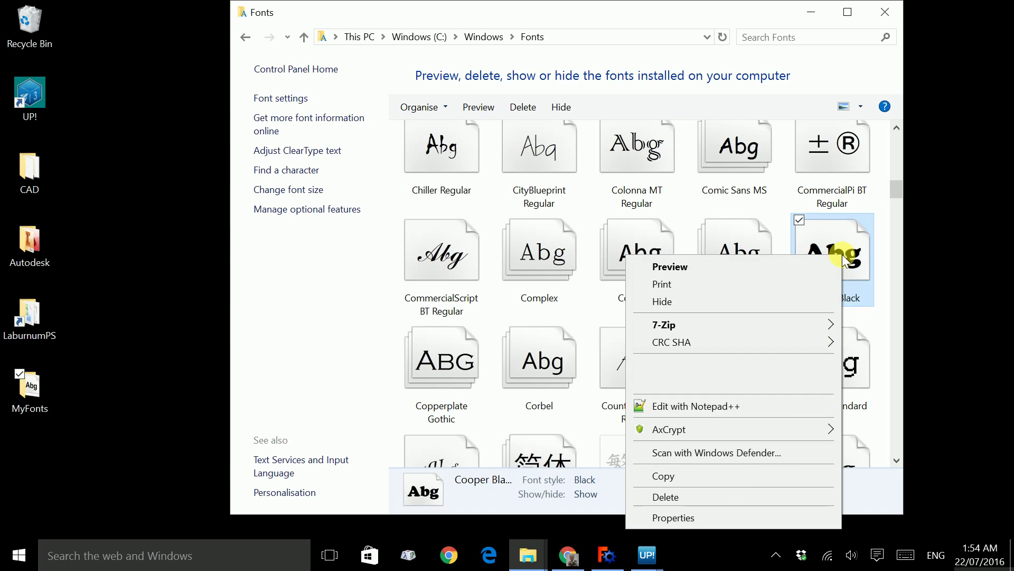
left_click(727, 476)
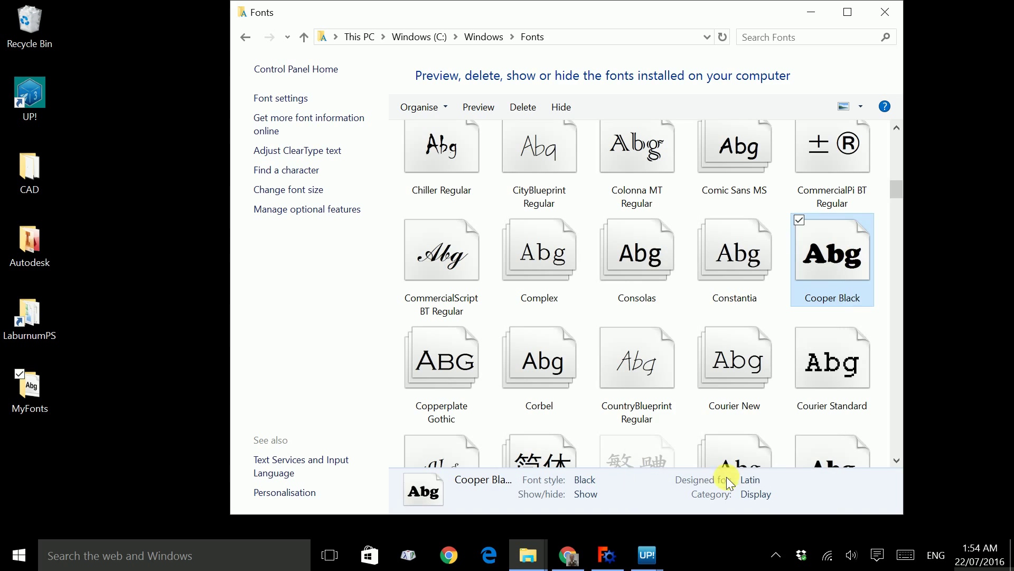
right_click(37, 383)
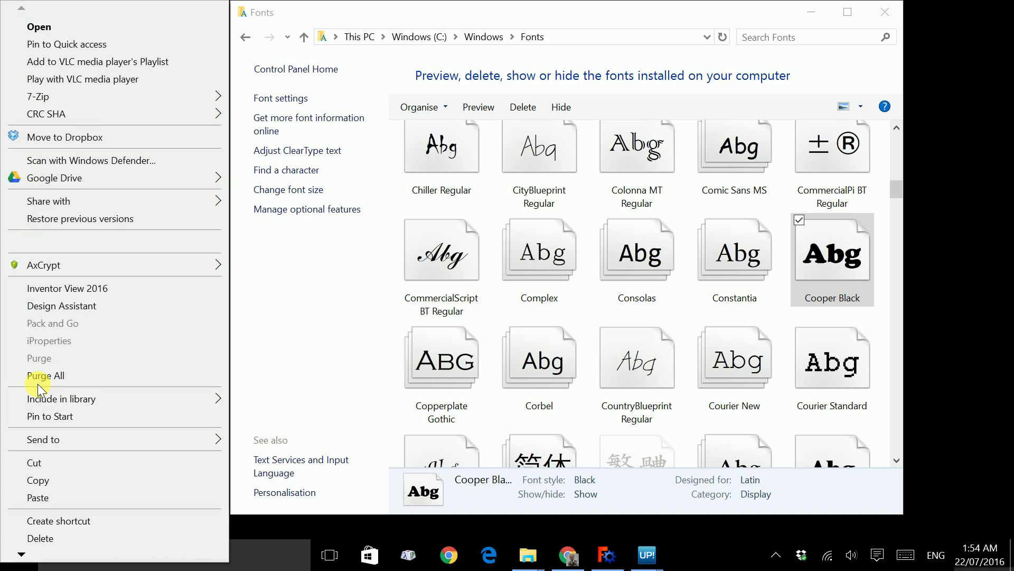
left_click(48, 493)
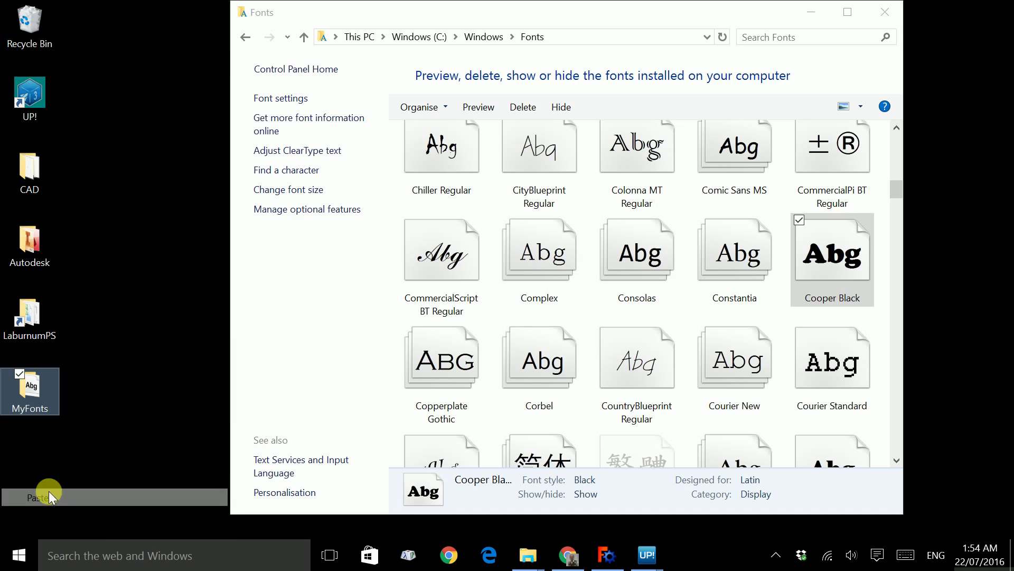
- Close the Fonts window, check which font files MyFonts contains, and close that folder
left_click(885, 11)
double_click(27, 382)
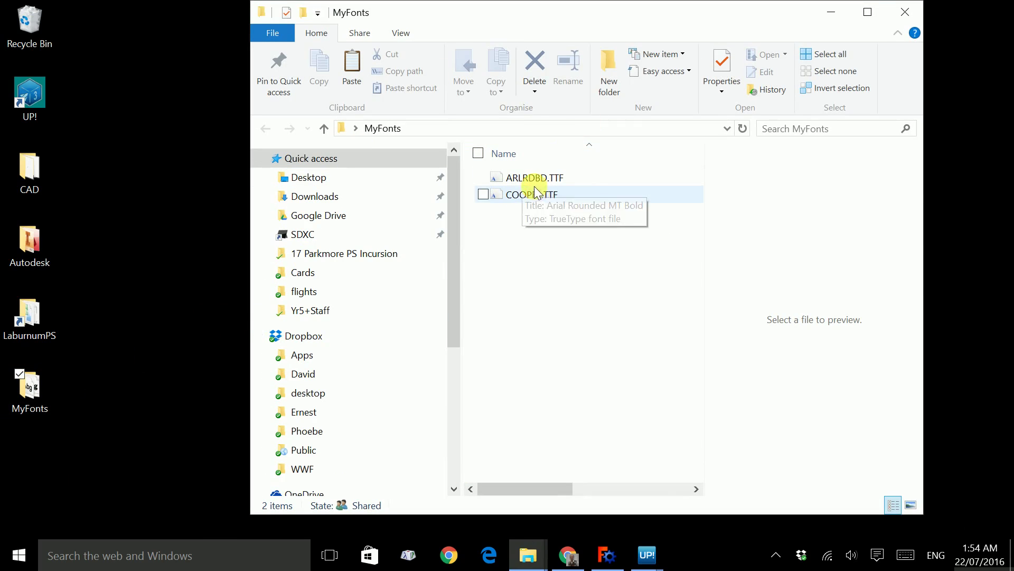
left_click(920, 10)
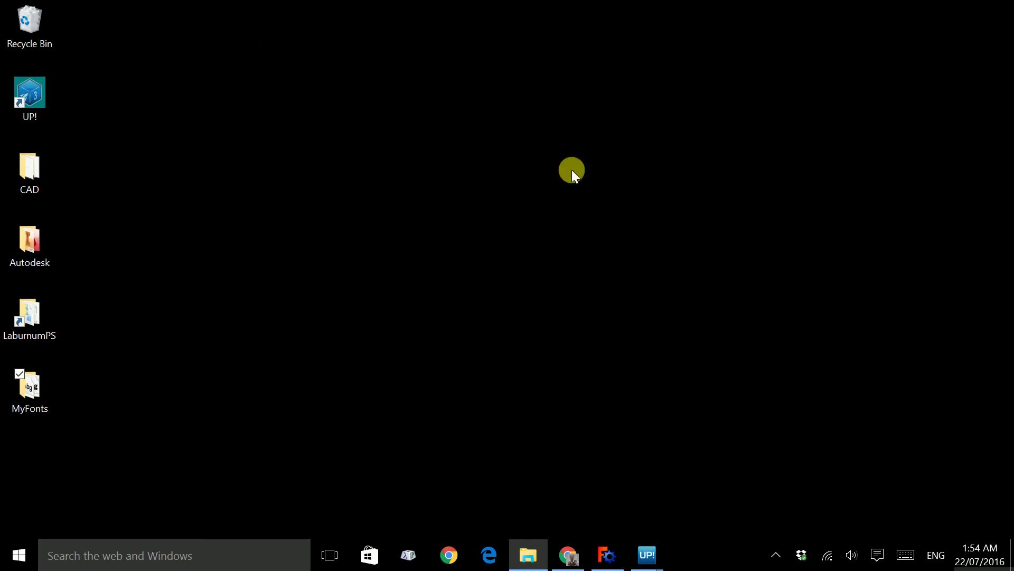
- Switch to FreeCAD and create a new empty document in the Part Design workbench
left_click(608, 555)
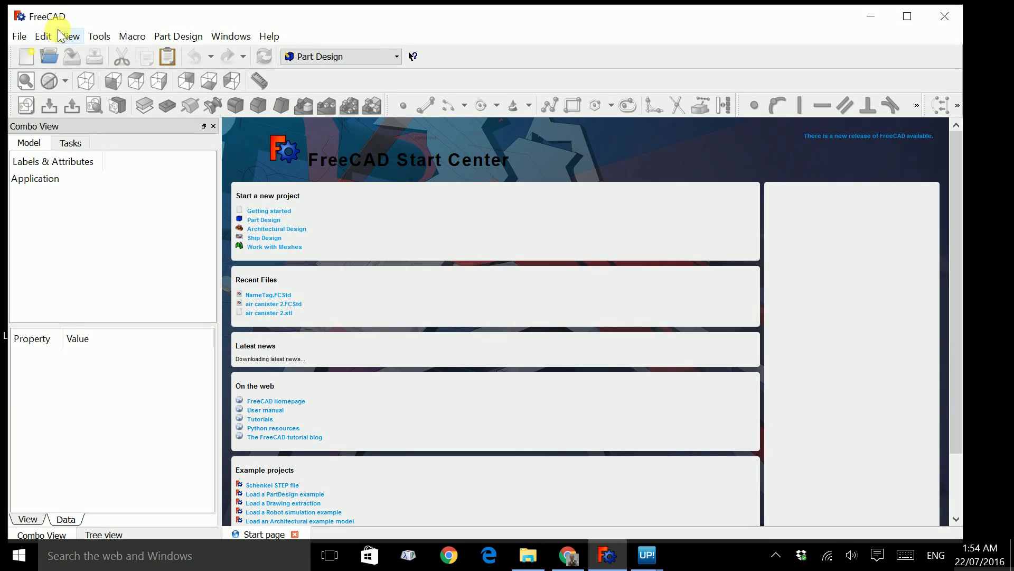
left_click(25, 54)
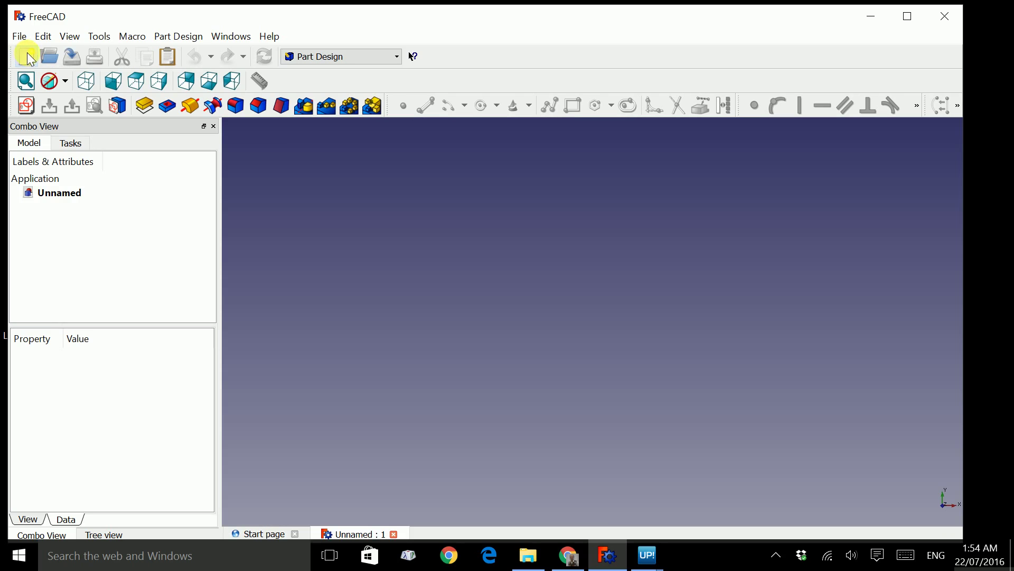
left_click(397, 59)
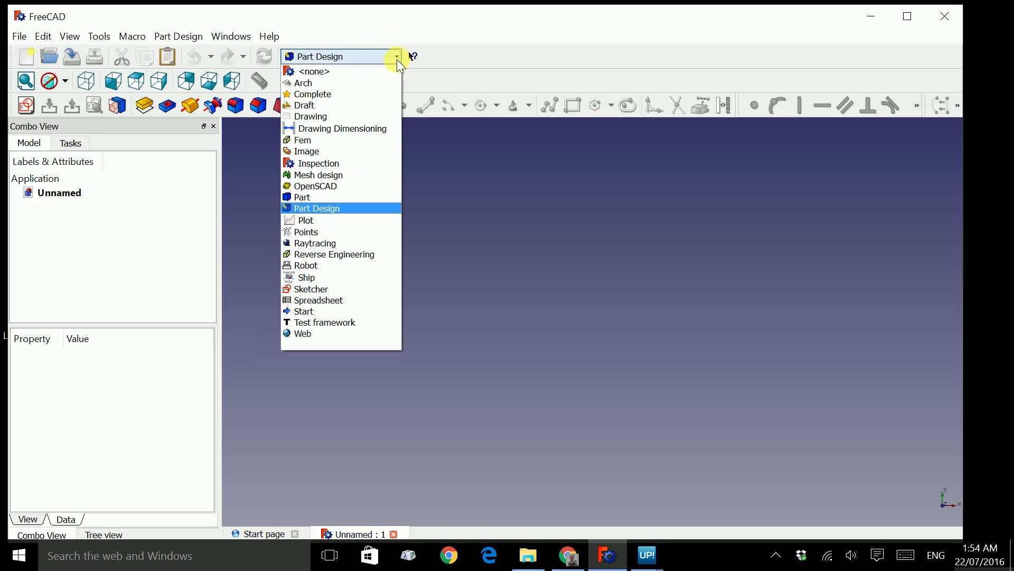
left_click(341, 210)
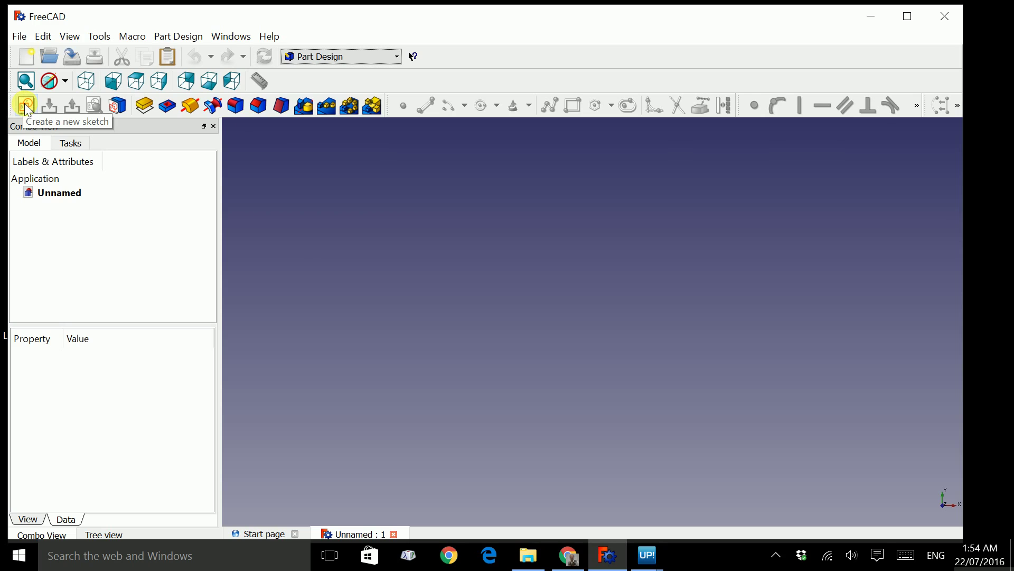
- Create a new sketch on the XY-Plane with an offset of 0.00
left_click(71, 143)
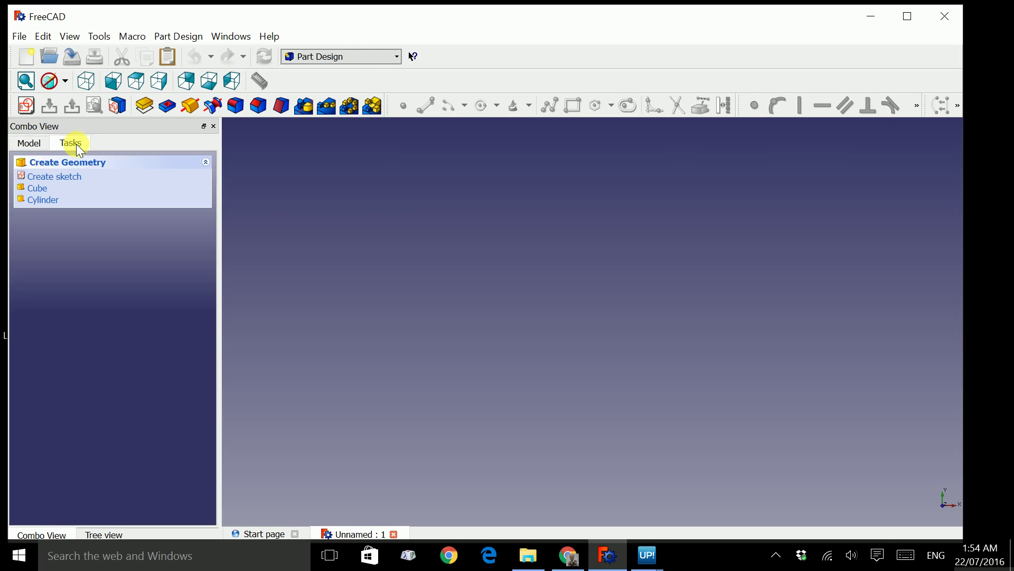
left_click(79, 181)
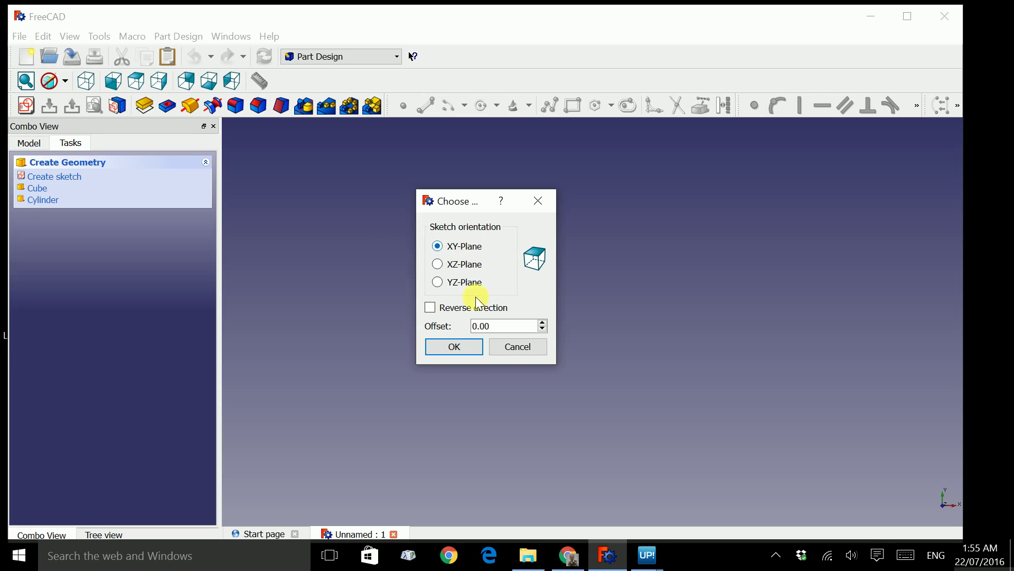
left_click(464, 345)
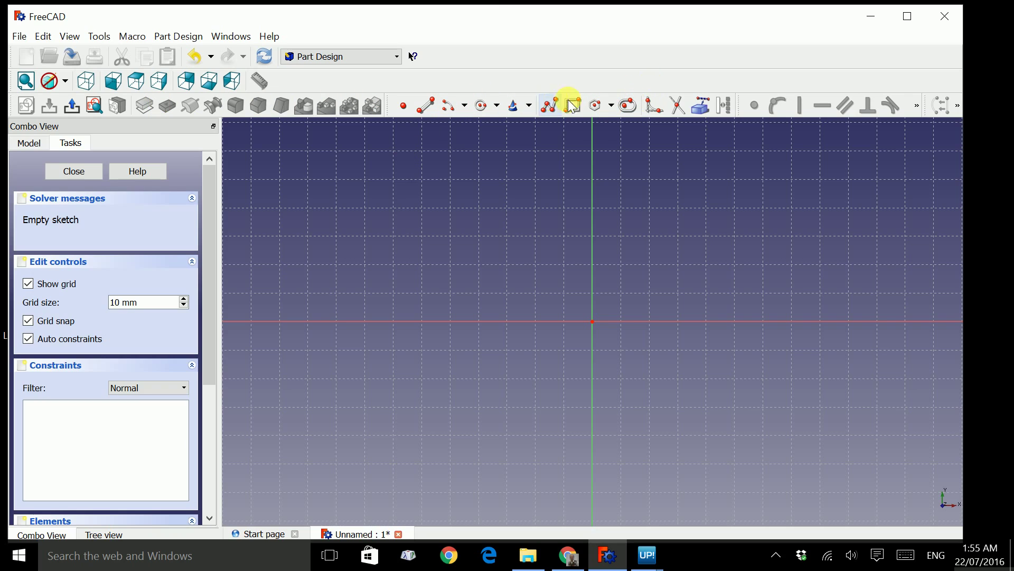
- Sketch a horizontal slot starting at the origin, about 40 mm between arc centres with a radius of about 10 mm, and close the sketch
left_click(628, 106)
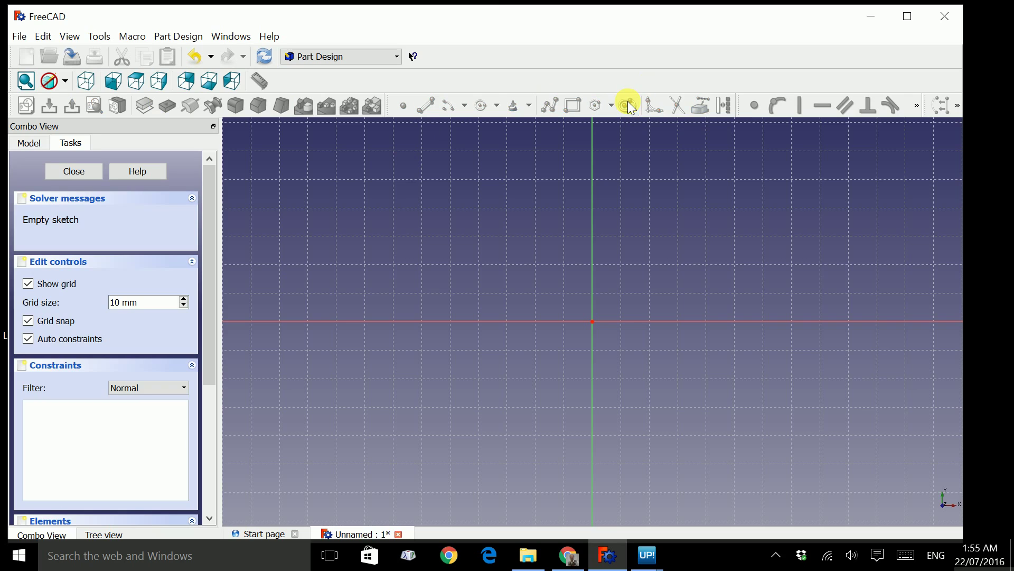
left_click(597, 325)
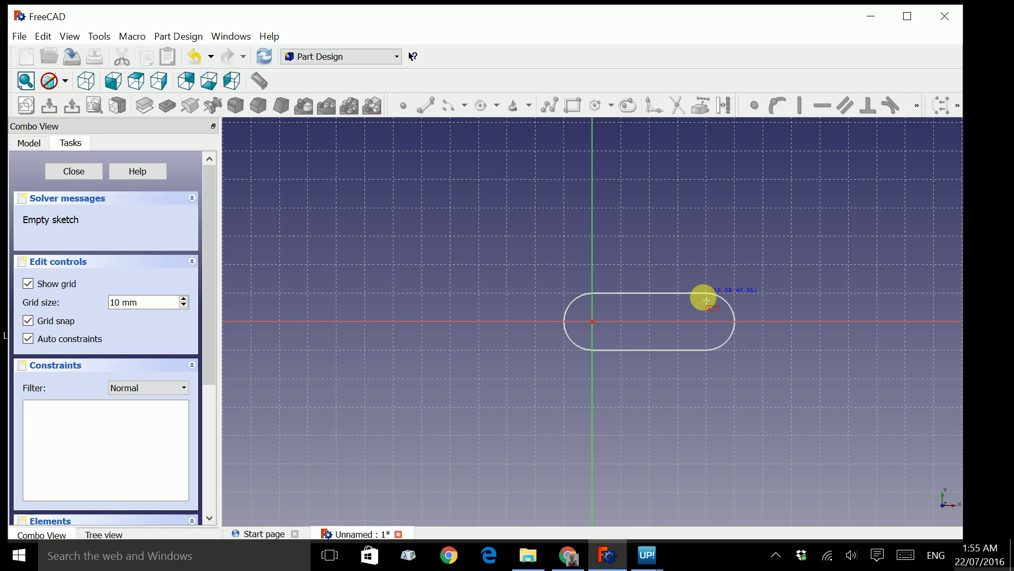
left_click(707, 300)
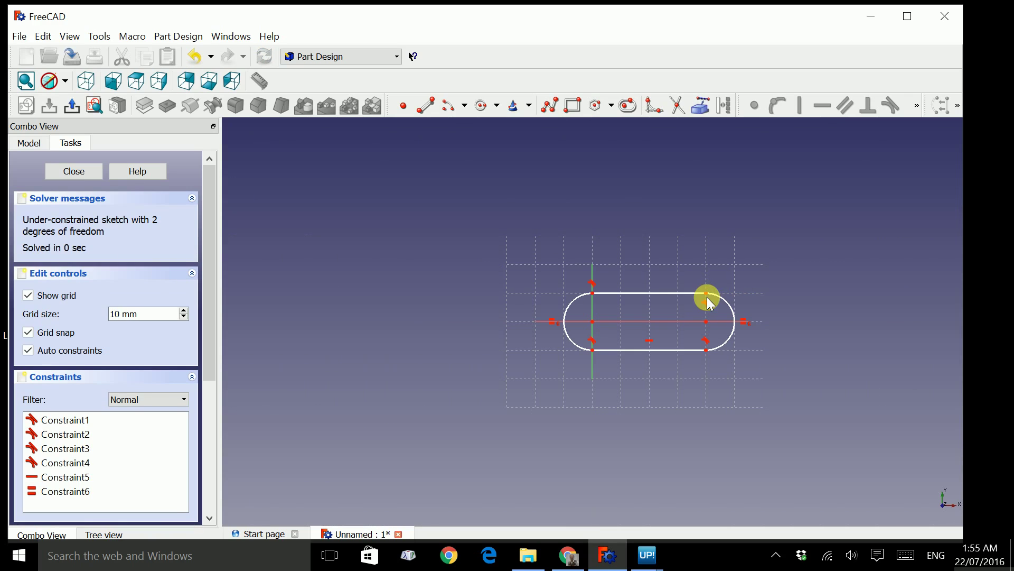
left_click(77, 170)
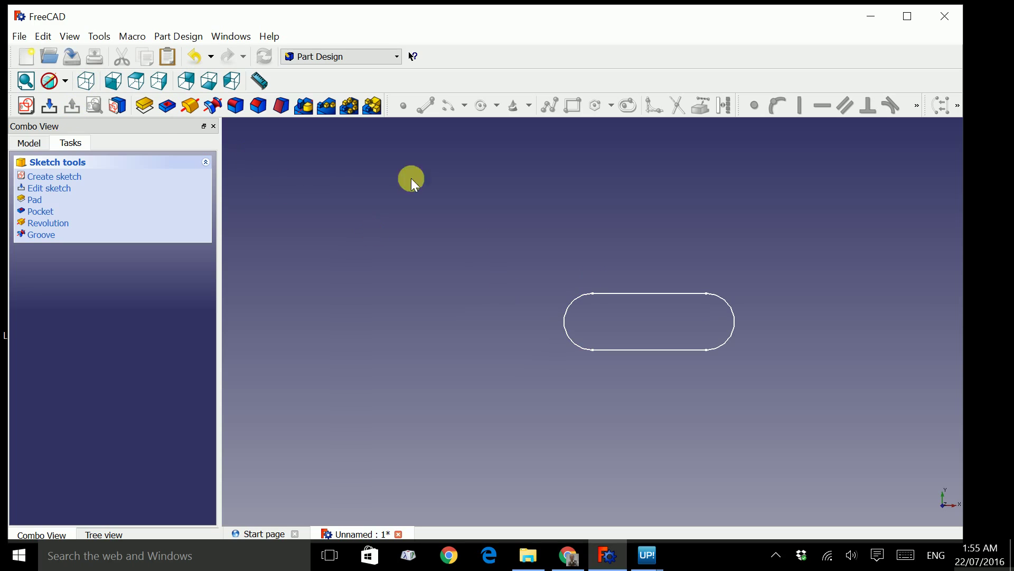
left_click(84, 81)
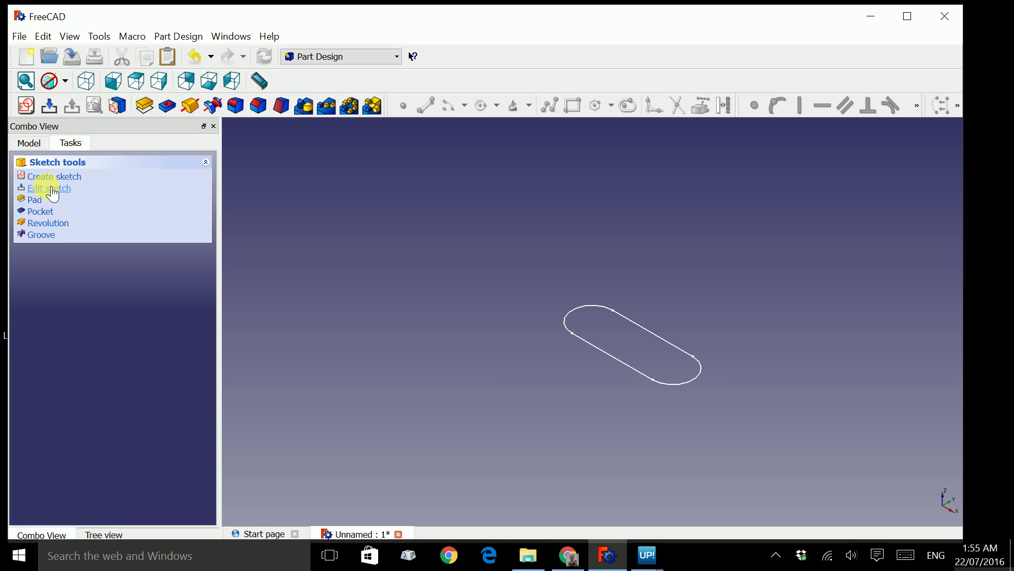
- Pad the slot sketch to a length of 2.5 mm in the reversed direction
left_click(39, 201)
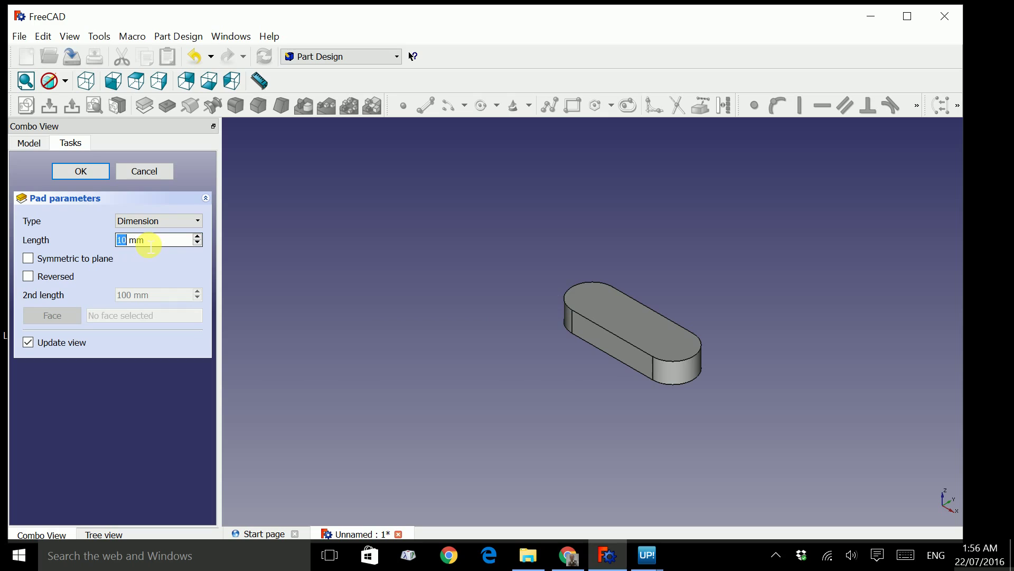
type("2.5")
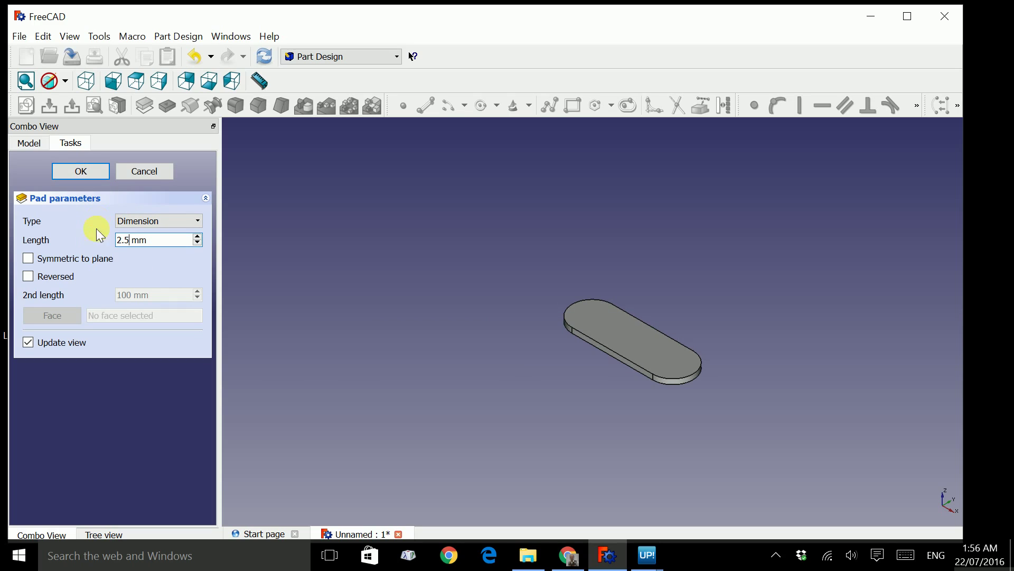
left_click(29, 277)
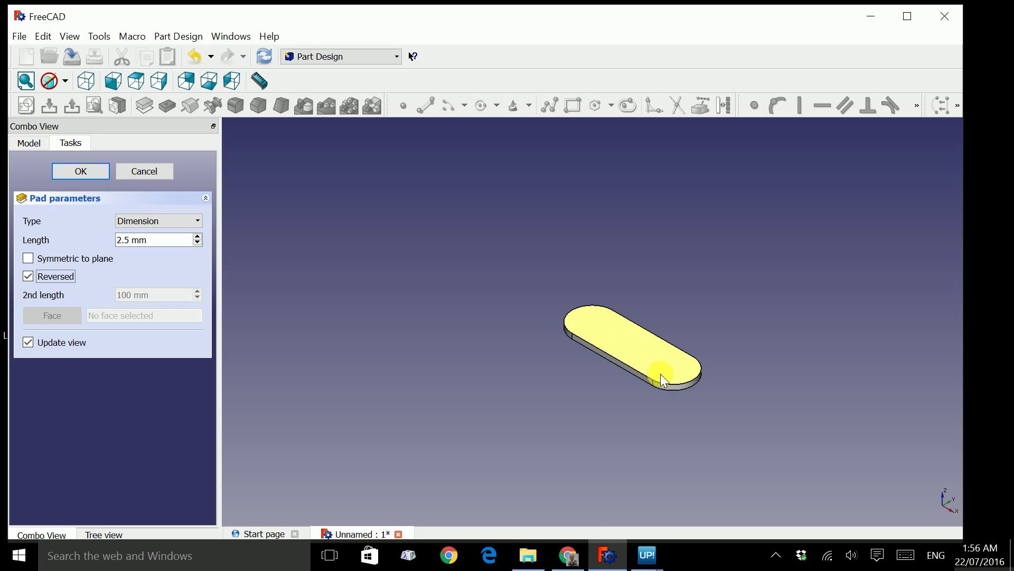
left_click(93, 171)
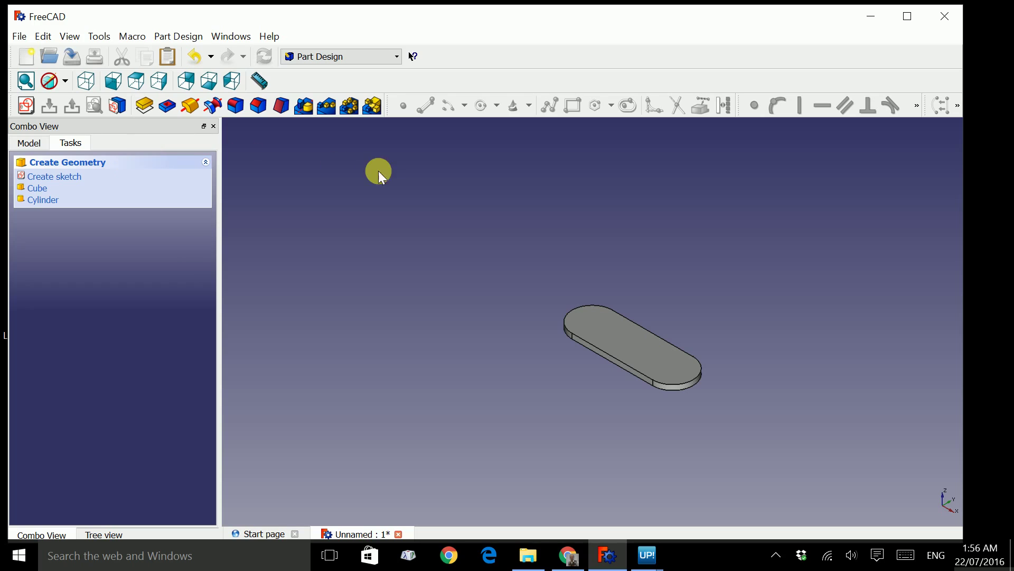
- Set the slot plate to the top view and switch to the Draft workbench
left_click(137, 82)
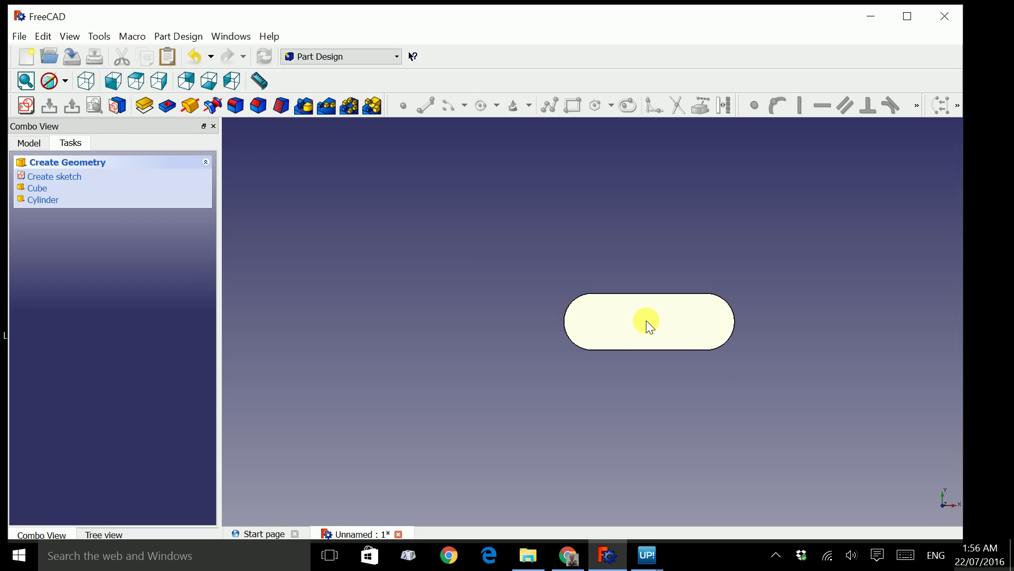
scroll(646, 322, "up", 5)
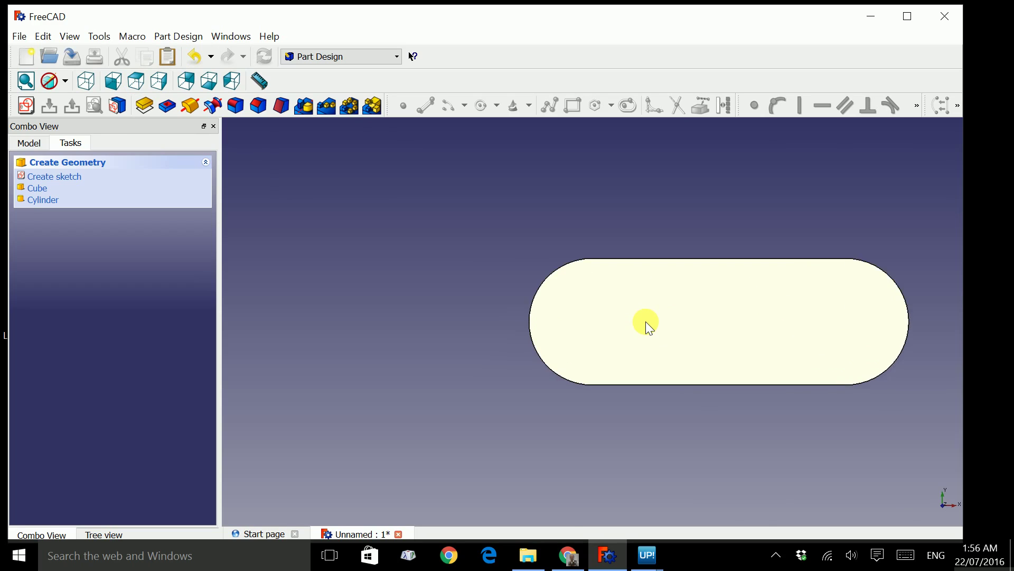
middle_click_drag(646, 321, 522, 320)
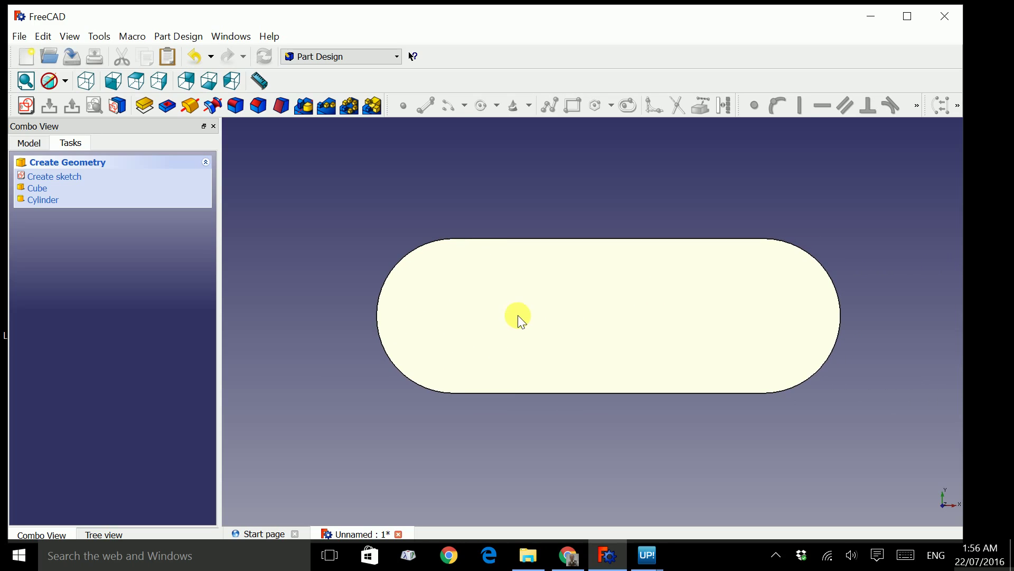
left_click(397, 58)
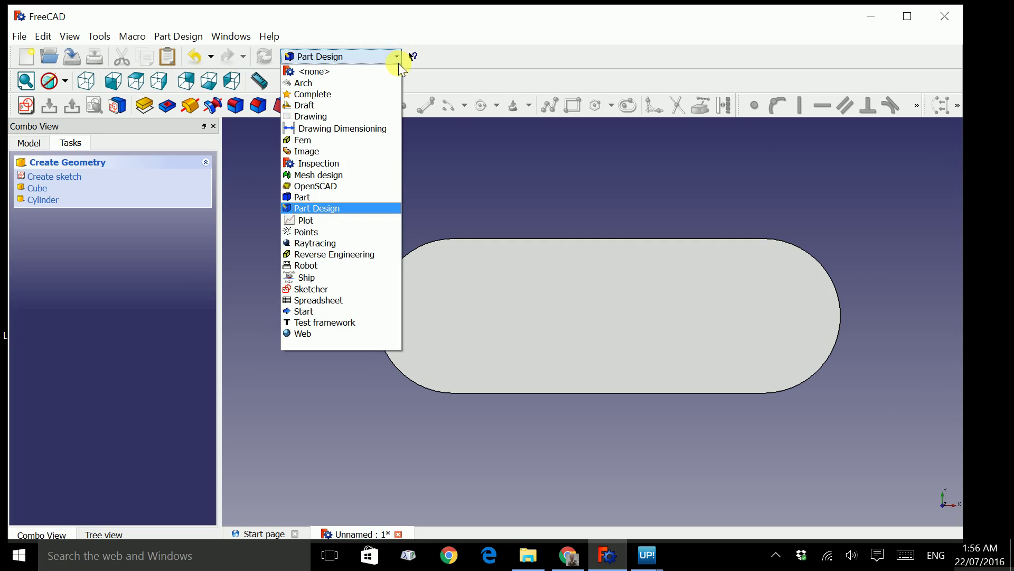
left_click(302, 105)
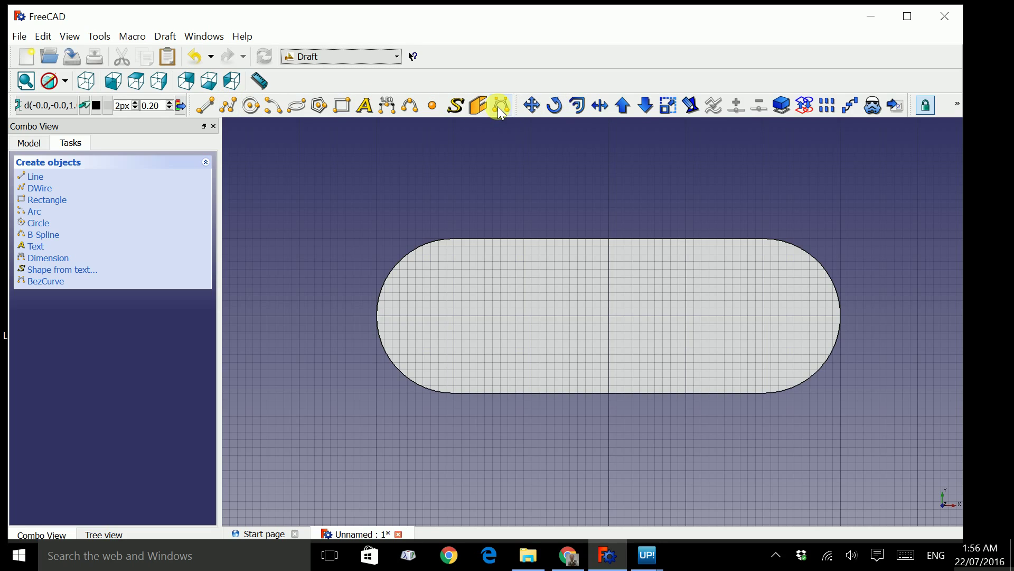
- Start a ShapeString and place its base point at local X, Y and Z of 0 mm
left_click(456, 107)
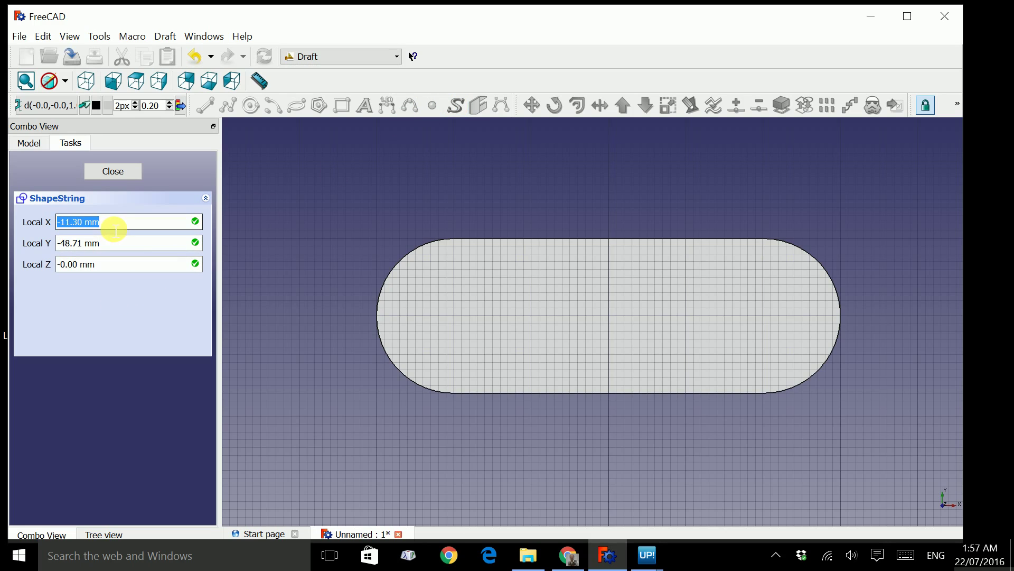
type("o")
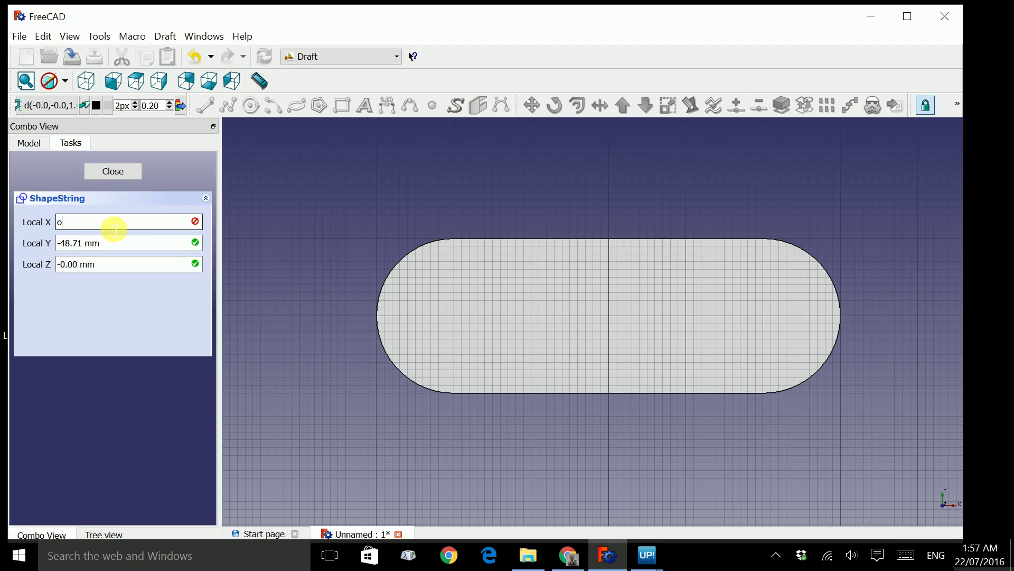
key("Tab")
key("shift+Tab")
type("0")
key("Tab")
type("0")
key("Tab")
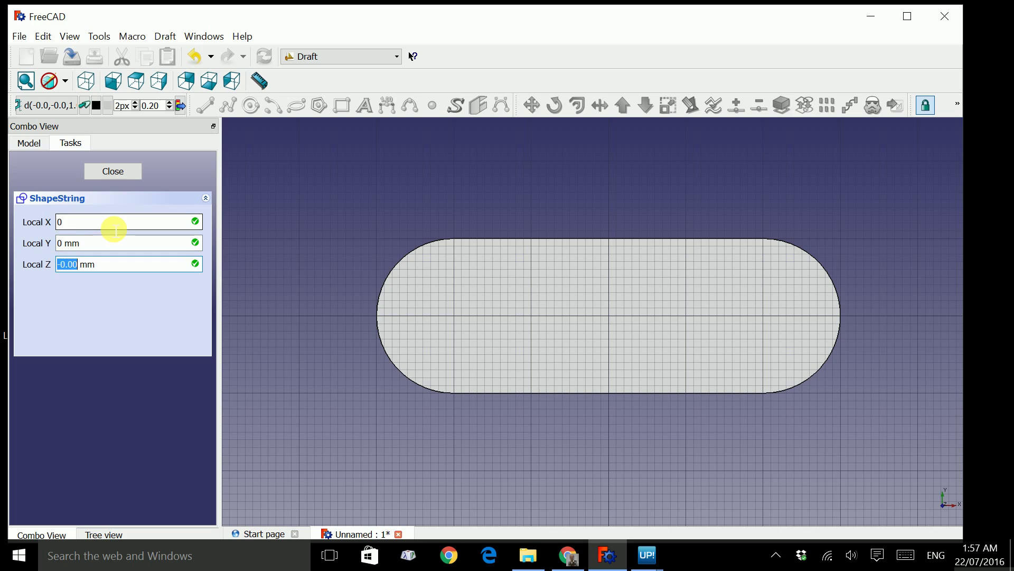
type("0")
key("Return")
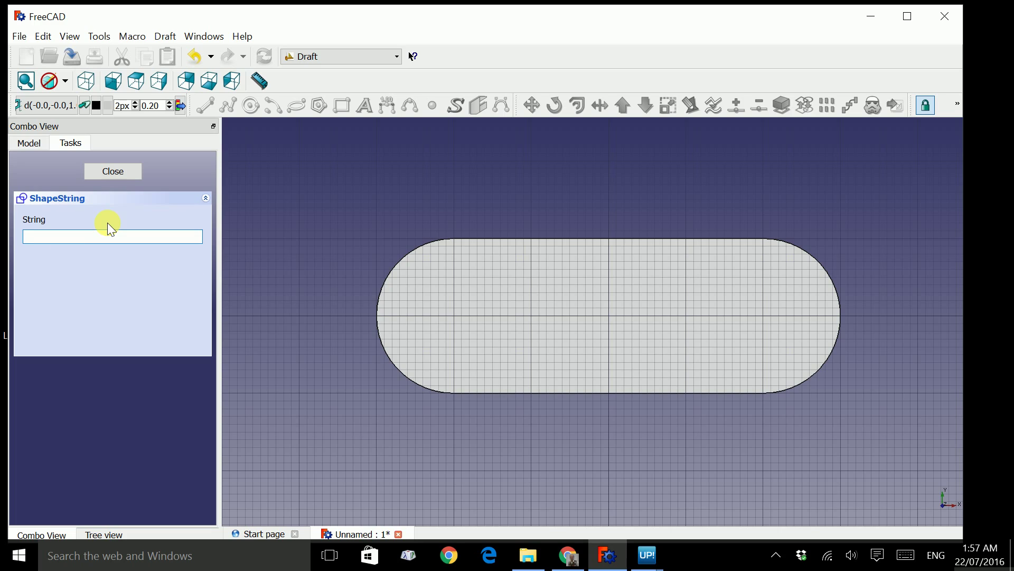
- Set the ShapeString text to "Laburnum" with a height of 10 mm and accept the default tracking
type("Laburnum")
key("Return")
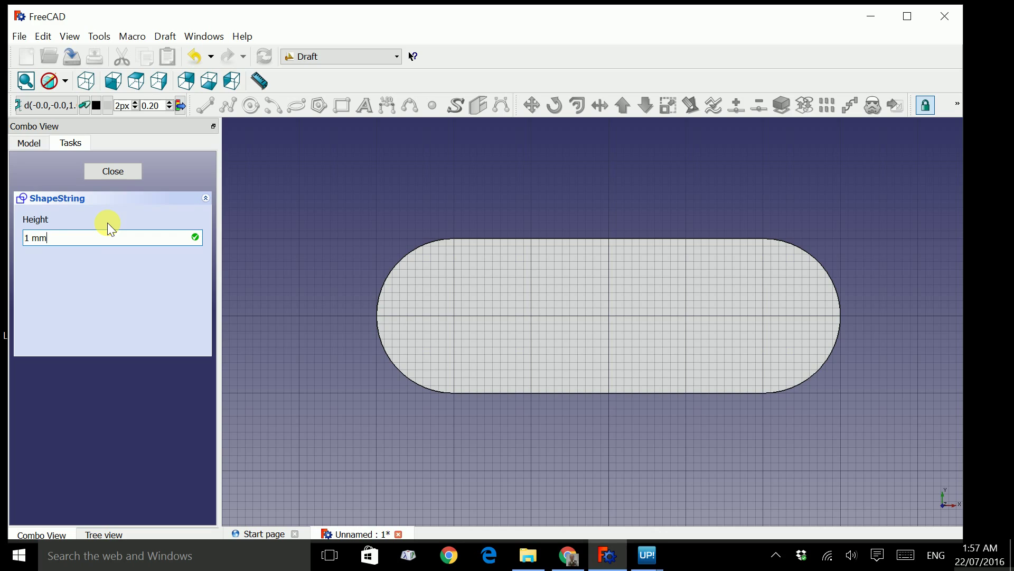
key("BackSpace")
key("BackSpace")
type("0")
key("Return")
key("Return")
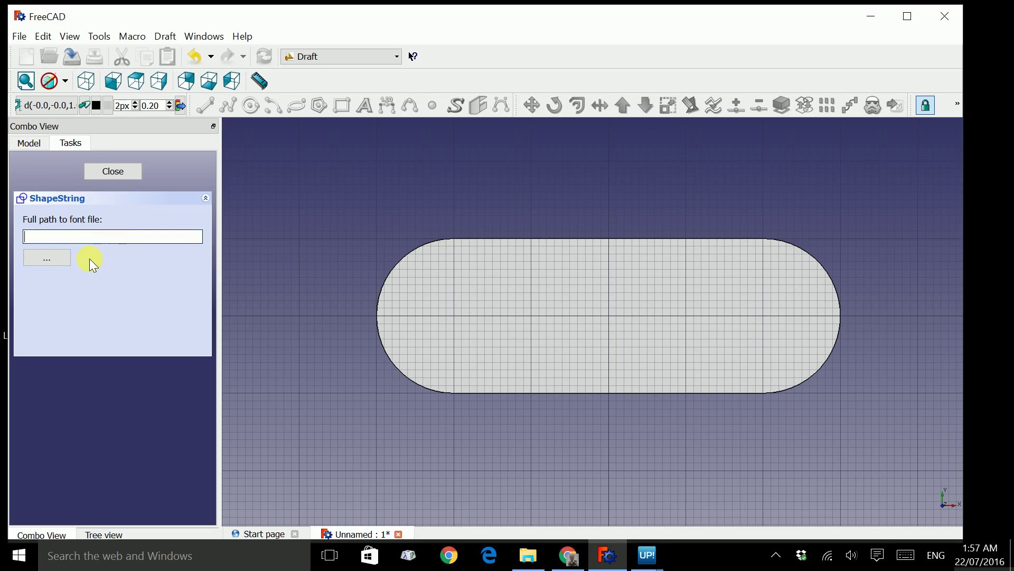
- Load ARLRDBD.TTF from the MyFonts folder on the Desktop as the ShapeString font
left_click(62, 258)
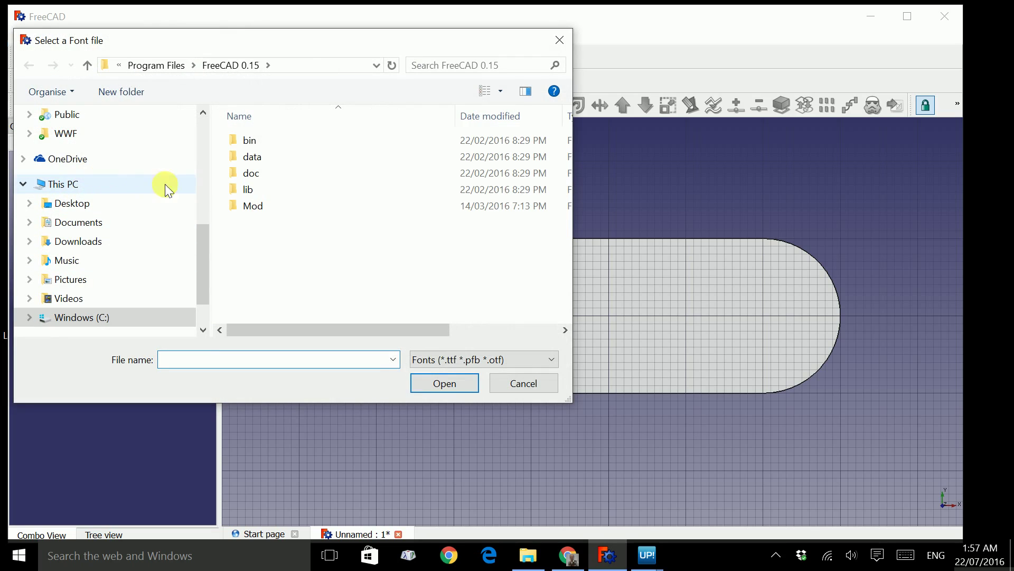
left_click(118, 208)
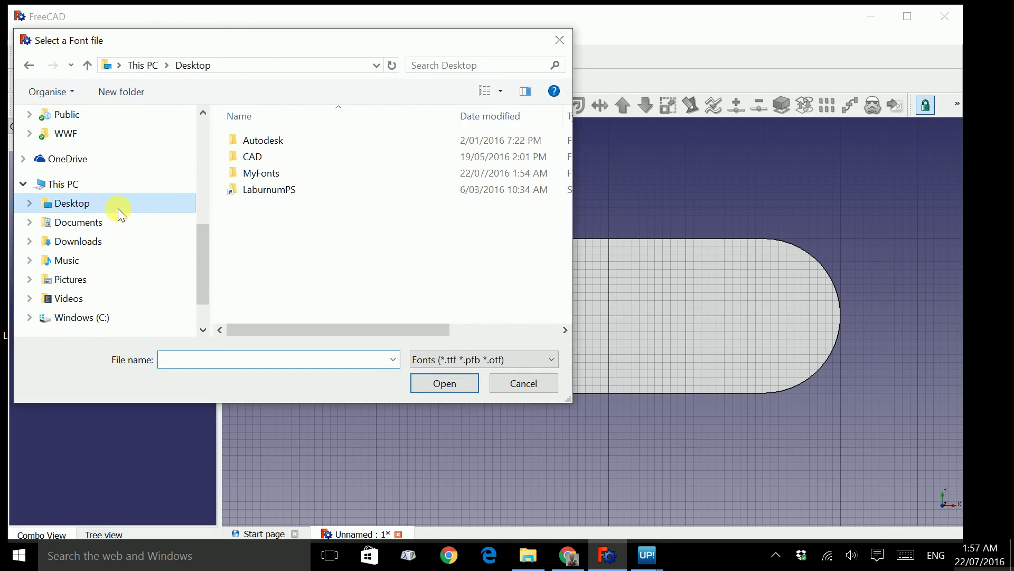
double_click(267, 172)
left_click(285, 140)
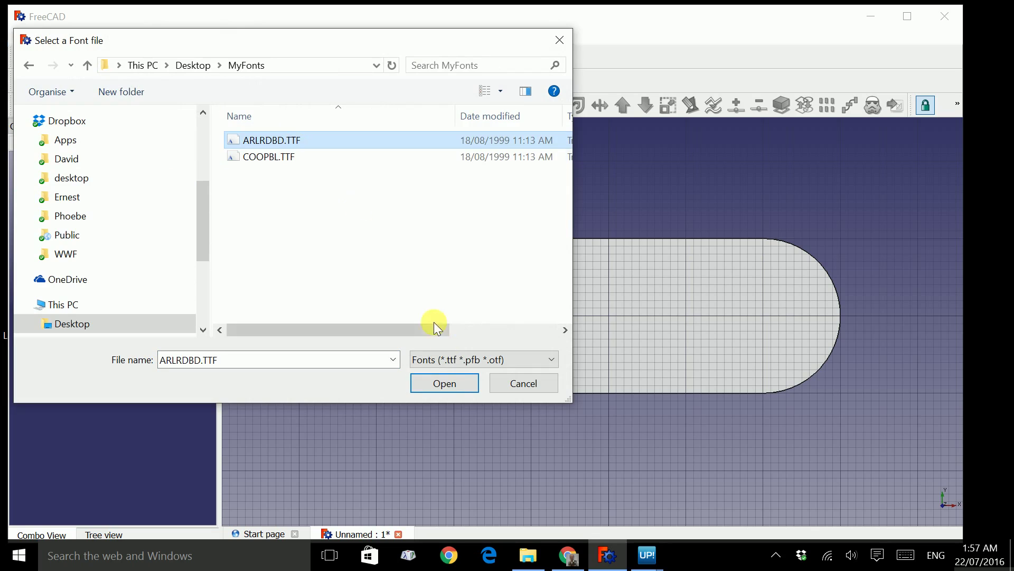
left_click(449, 383)
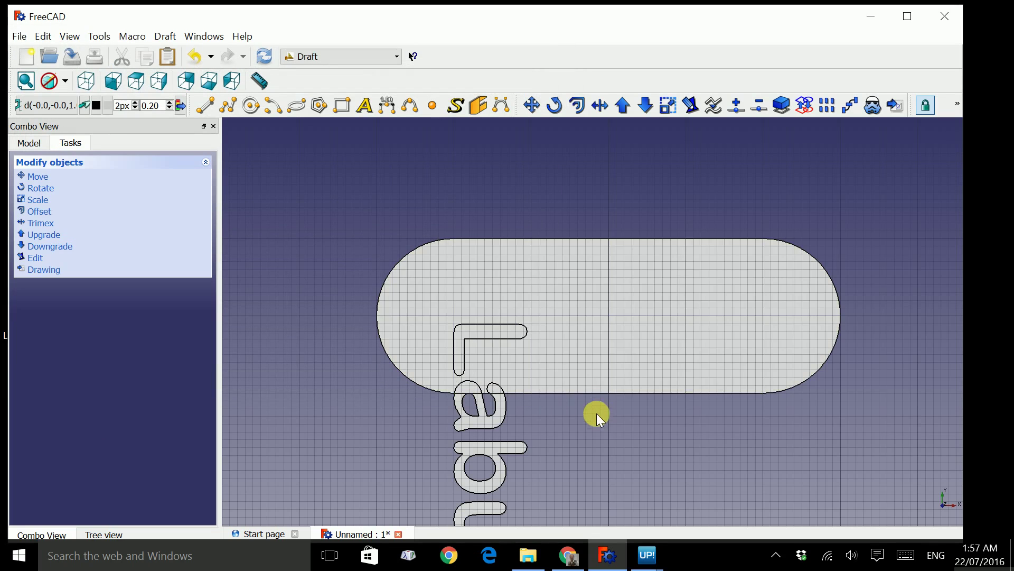
- Rotate the Laburnum text 90 degrees about the origin, using a base angle of 0
scroll(596, 417, "down", 2)
scroll(596, 416, "down", 2)
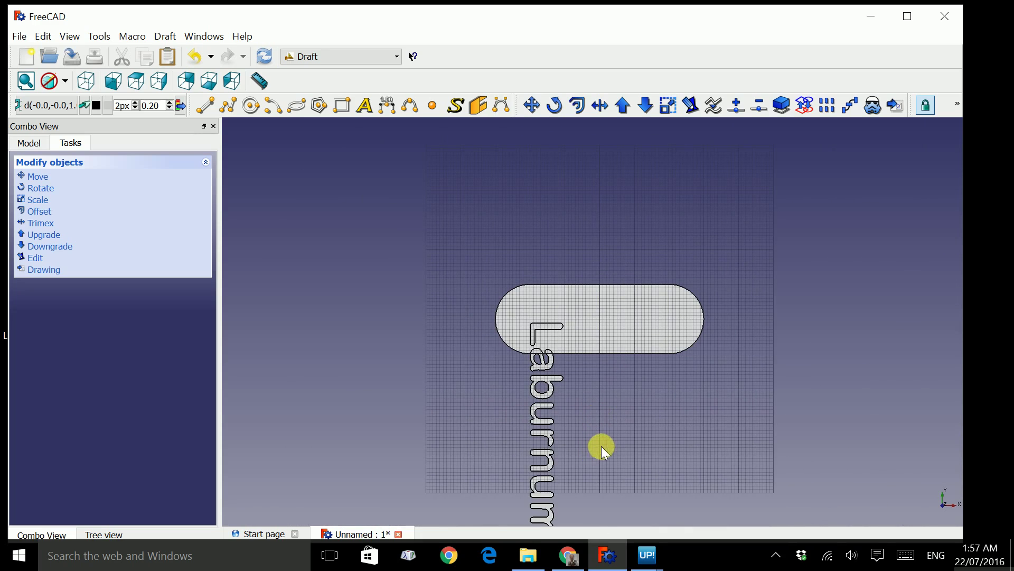
middle_click_drag(601, 436, 556, 365)
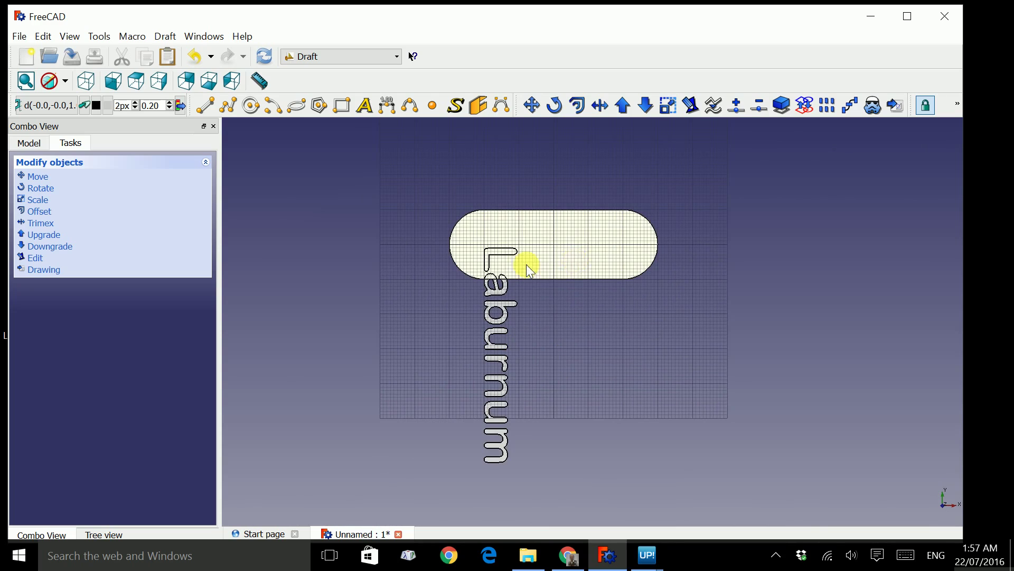
left_click(45, 192)
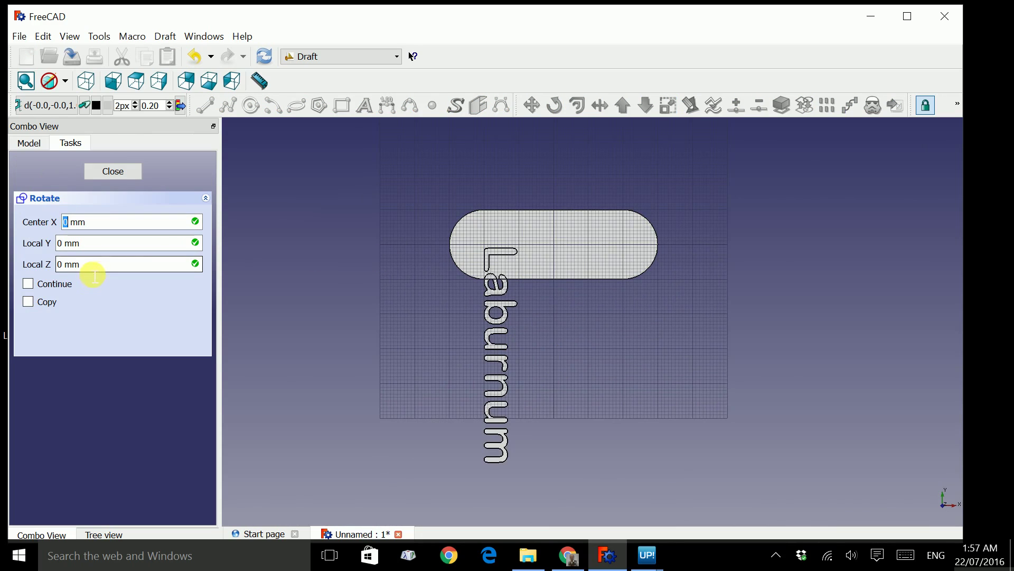
left_click(144, 267)
key("Return")
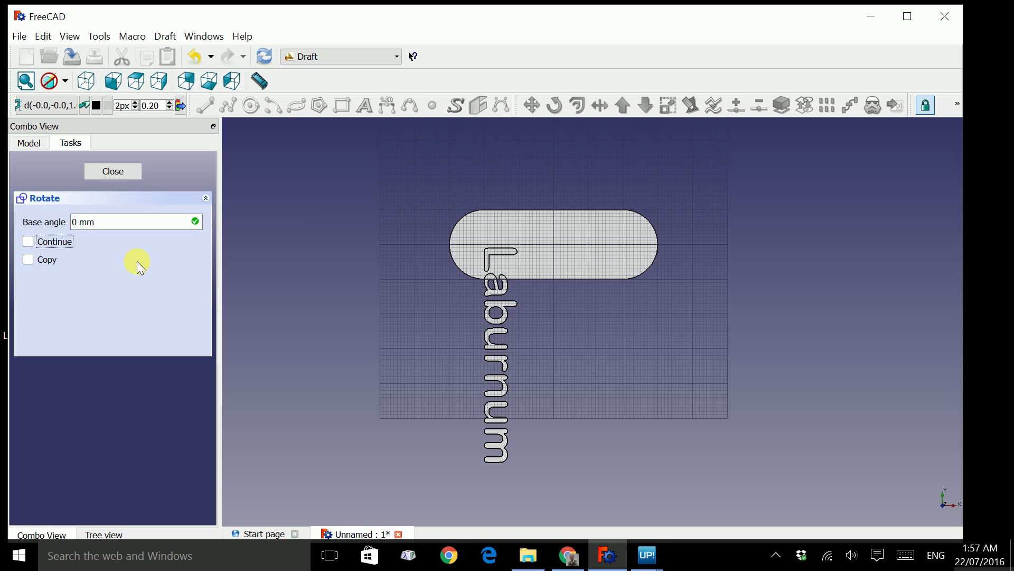
left_click(132, 229)
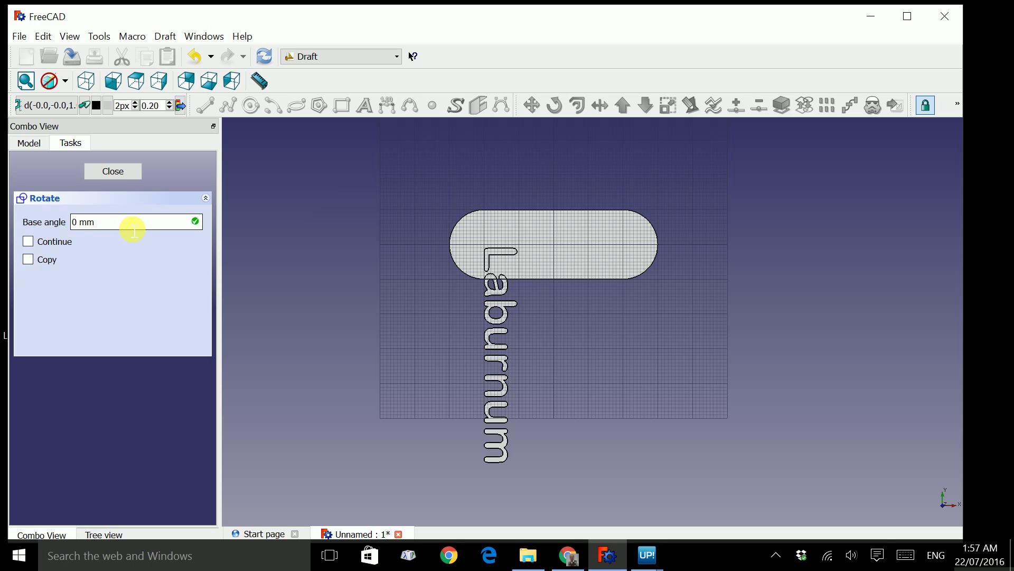
key("Return")
left_click_drag(134, 231, 57, 226)
type("90")
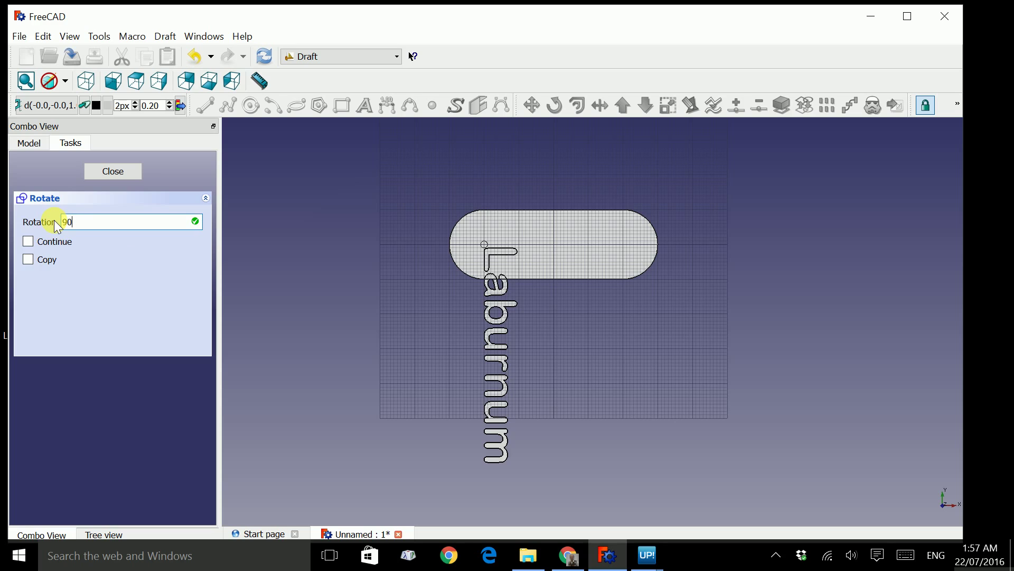
key("Return")
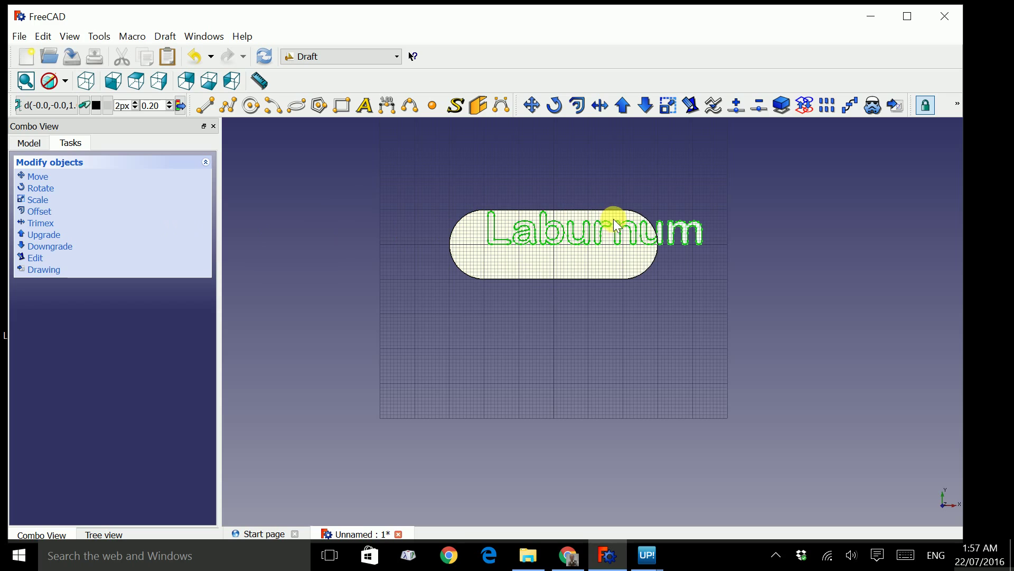
- Switch to the Part Design workbench and pad the Laburnum text to a length of 1.5 mm
scroll(614, 217, "up", 3)
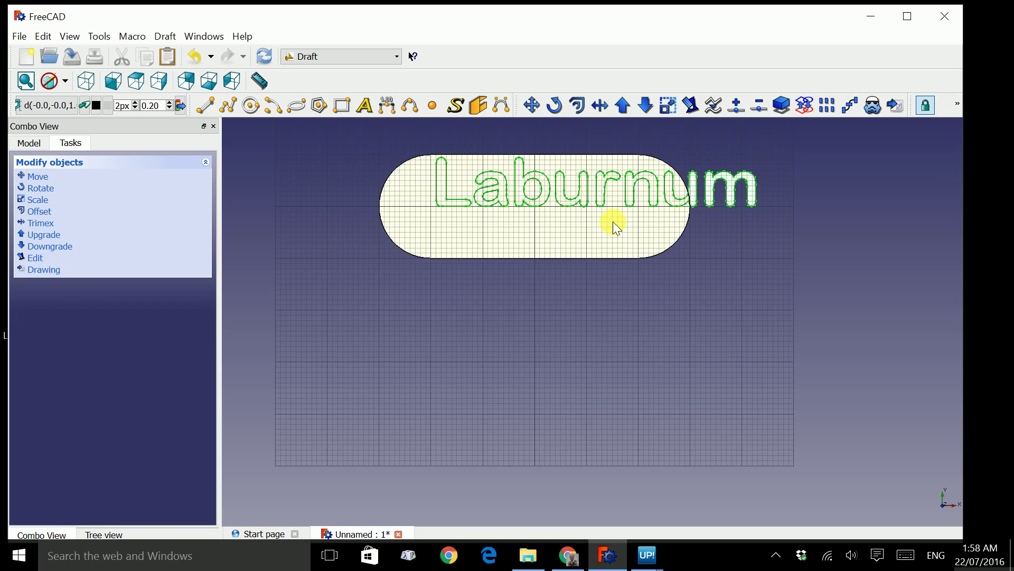
middle_click_drag(612, 220, 588, 303)
scroll(562, 336, "up", 2)
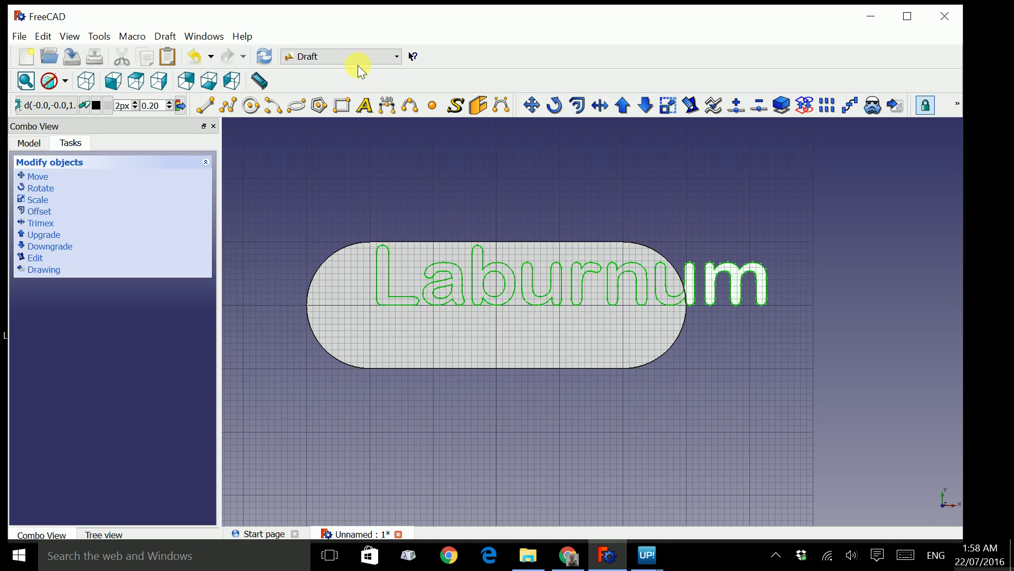
left_click(398, 56)
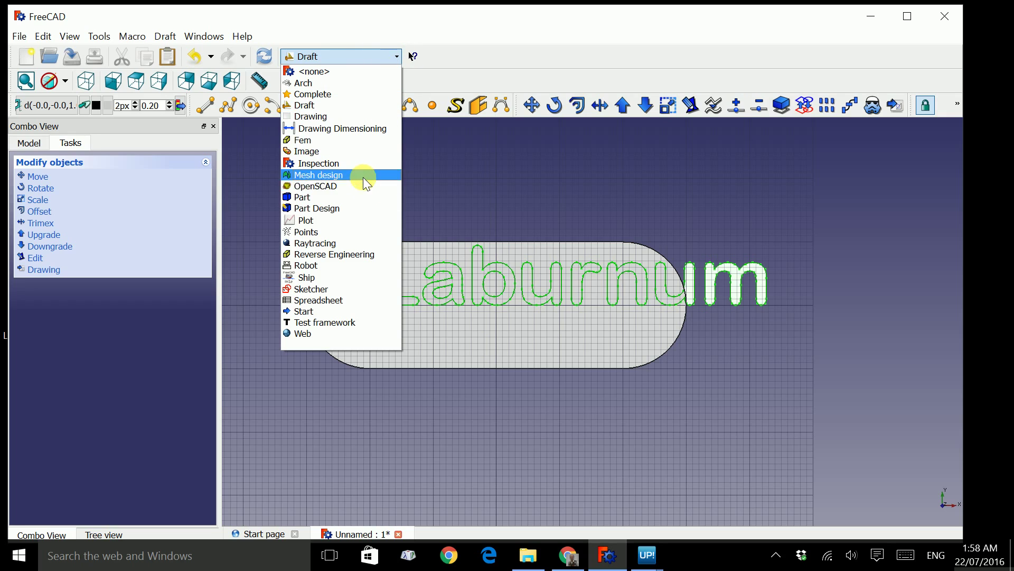
left_click(361, 210)
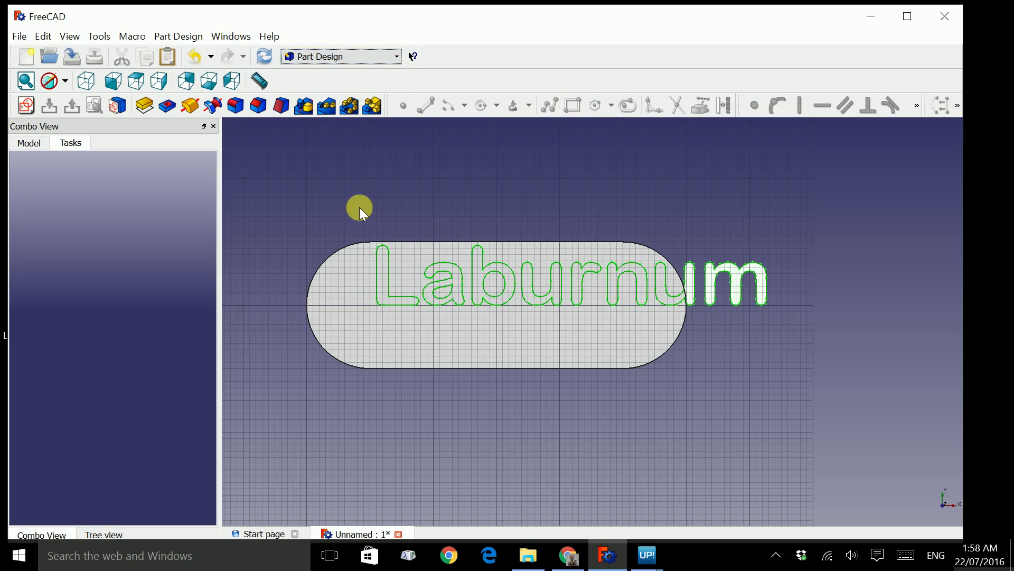
left_click(88, 80)
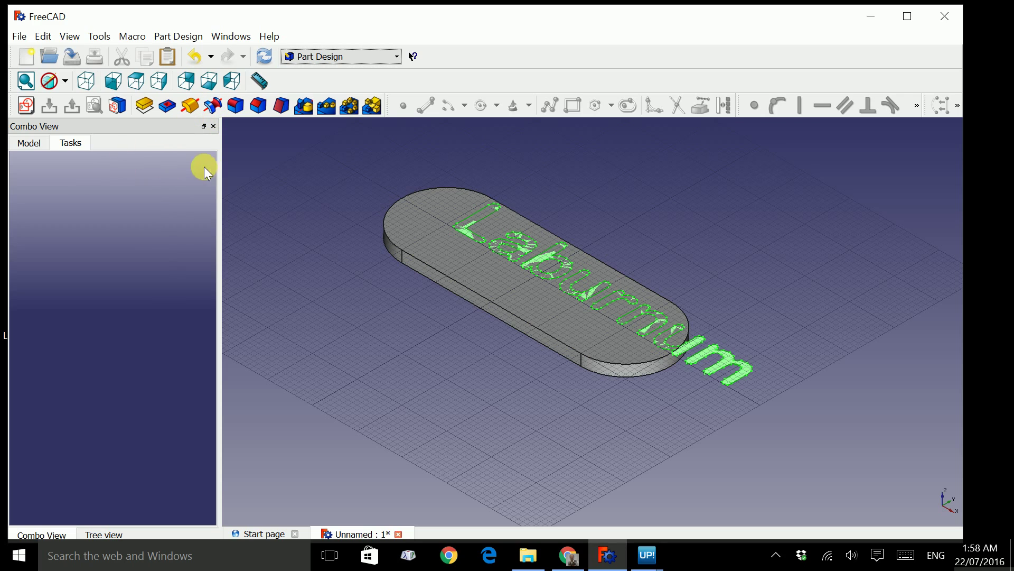
left_click(150, 107)
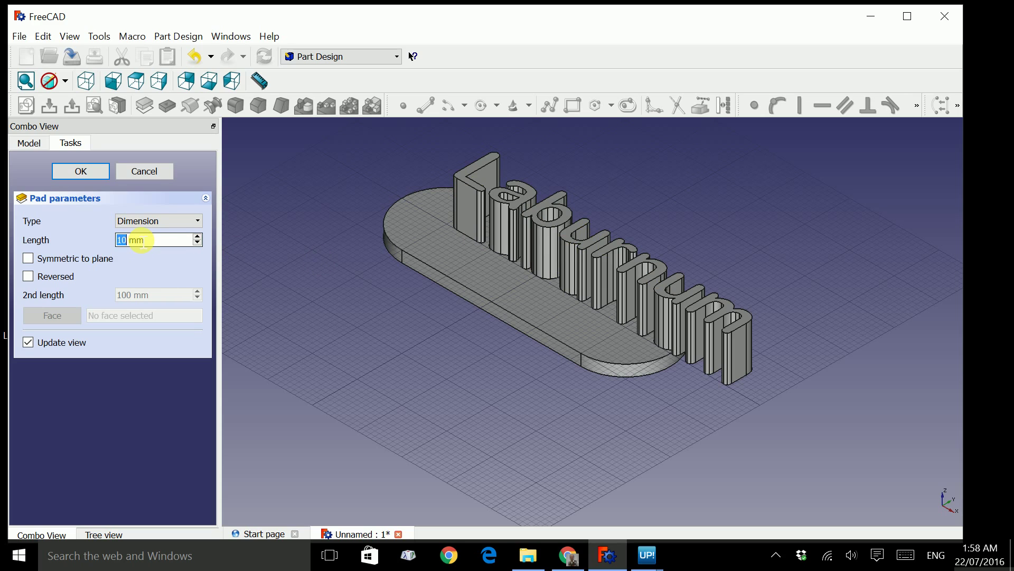
type("1")
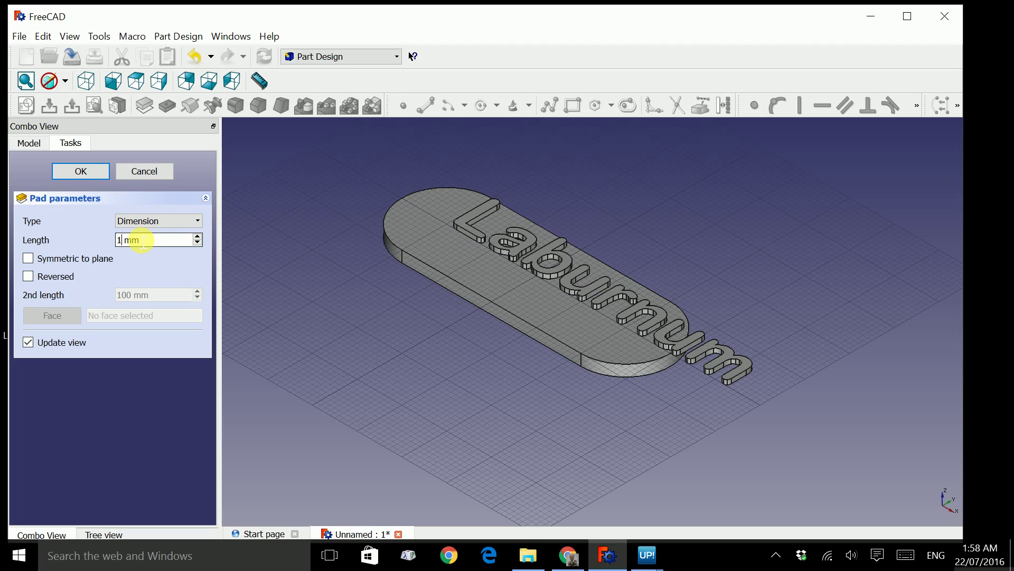
type(".5")
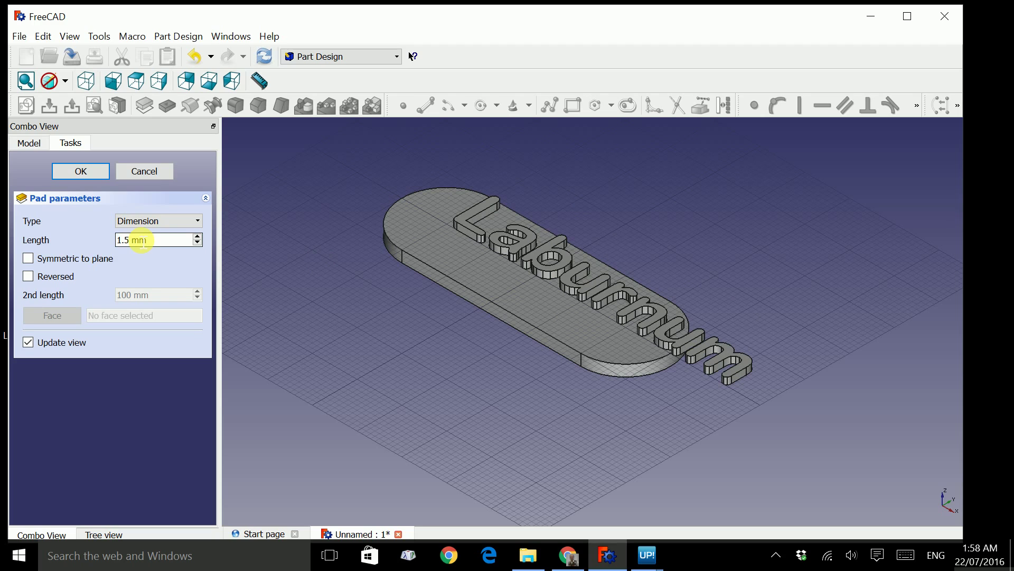
key("Return")
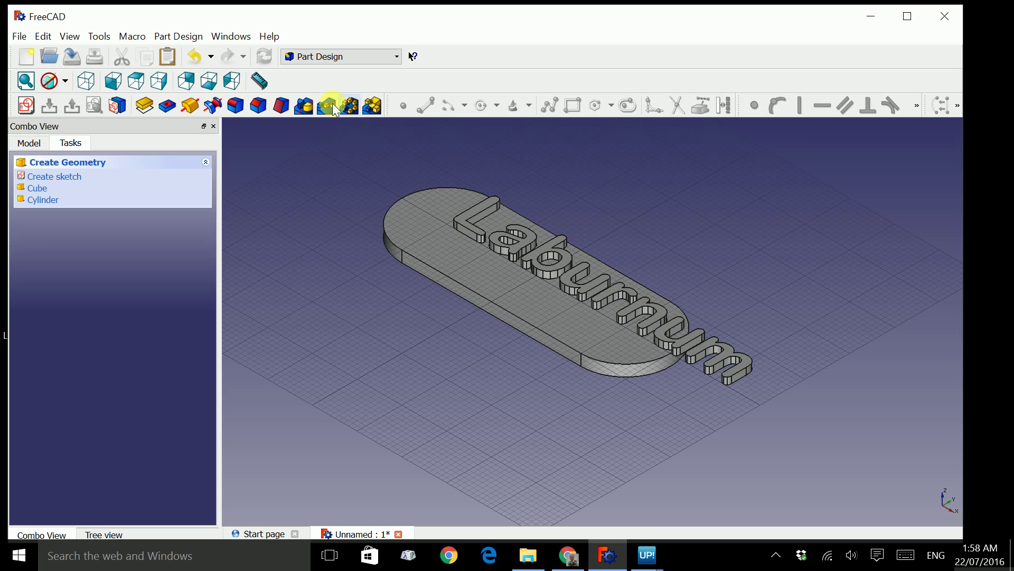
- Set the size of the Laburnum ShapeString to 7.5 mm
left_click(136, 82)
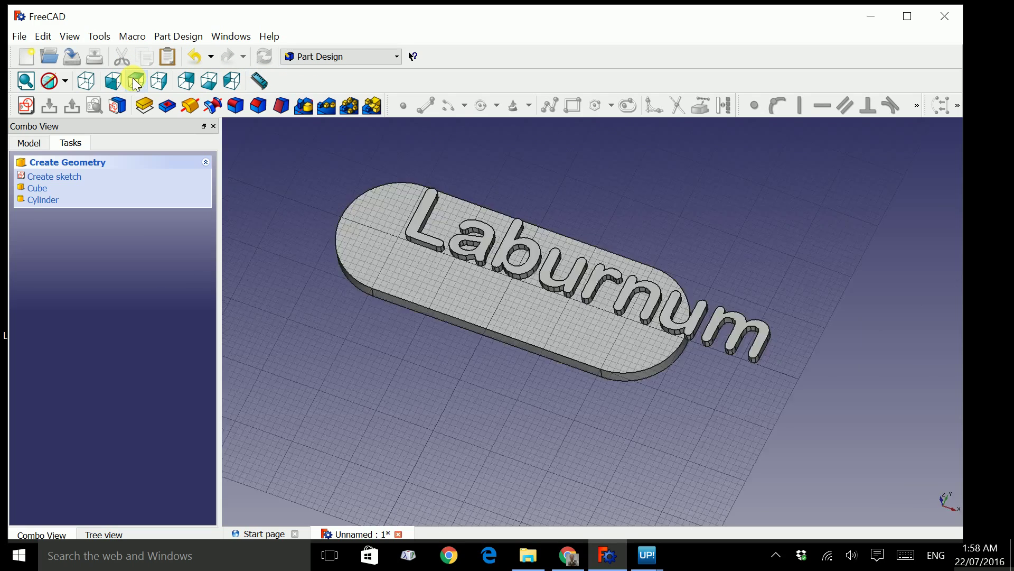
left_click(31, 144)
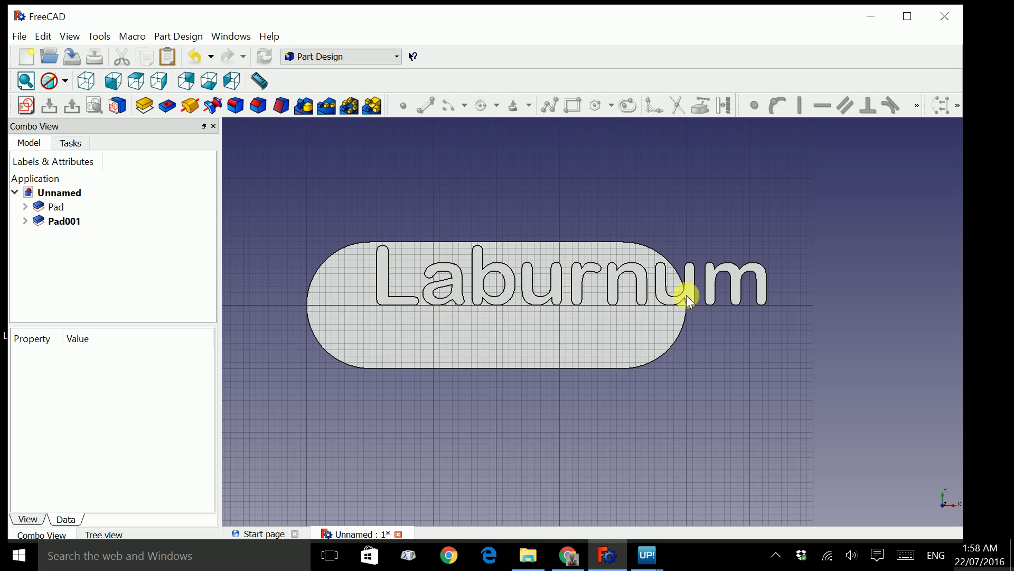
left_click(25, 221)
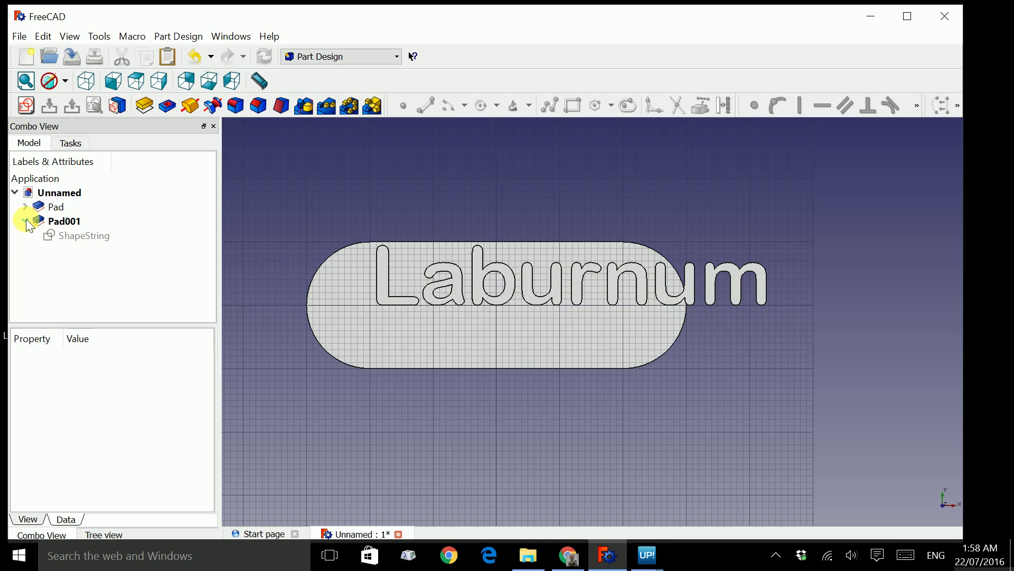
left_click(83, 241)
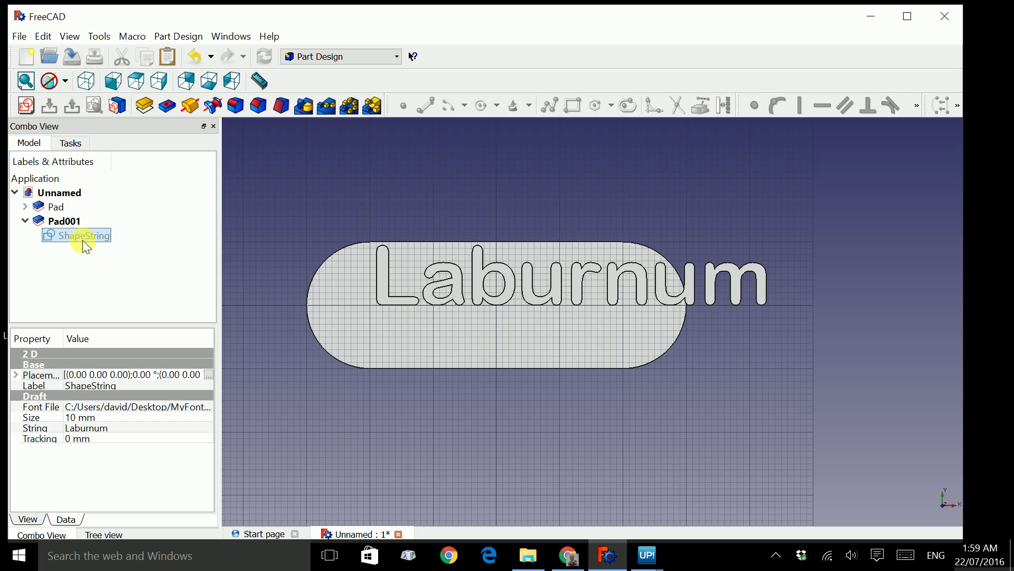
left_click(82, 420)
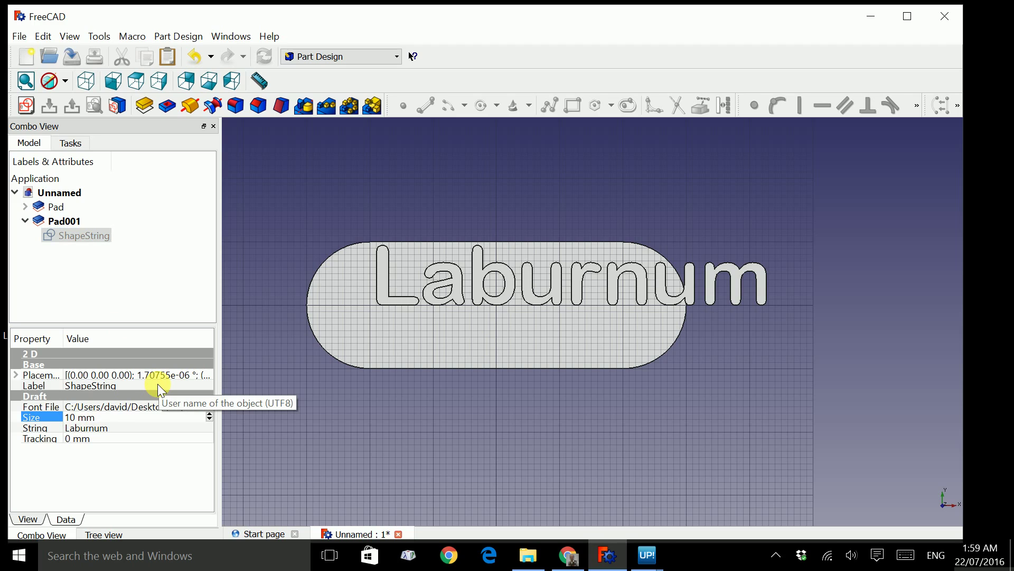
key("BackSpace")
key("BackSpace")
type("7.5")
key("Return")
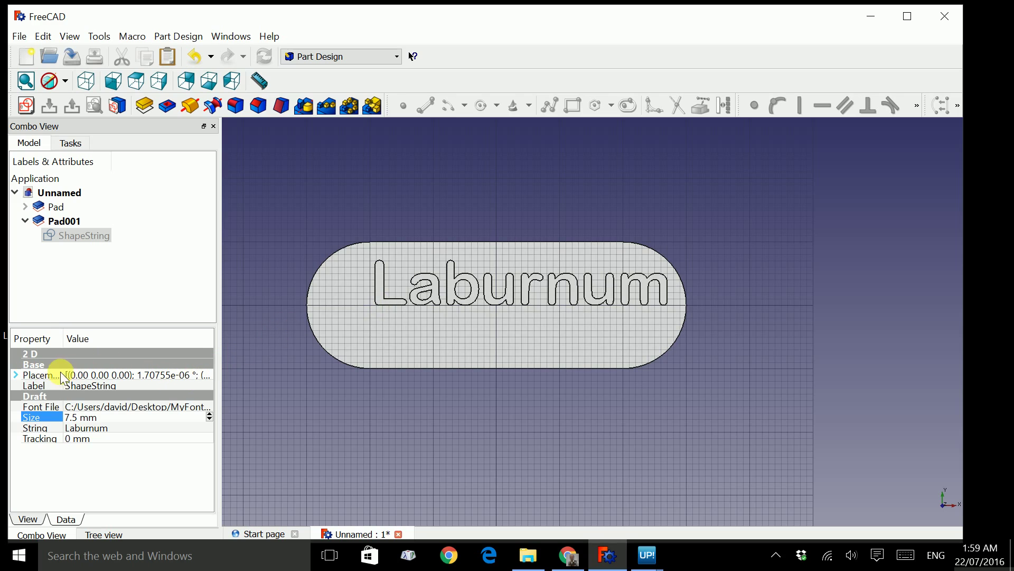
- Shift the Laburnum ShapeString to a Y translation of -3 mm through its placement
left_click(210, 377)
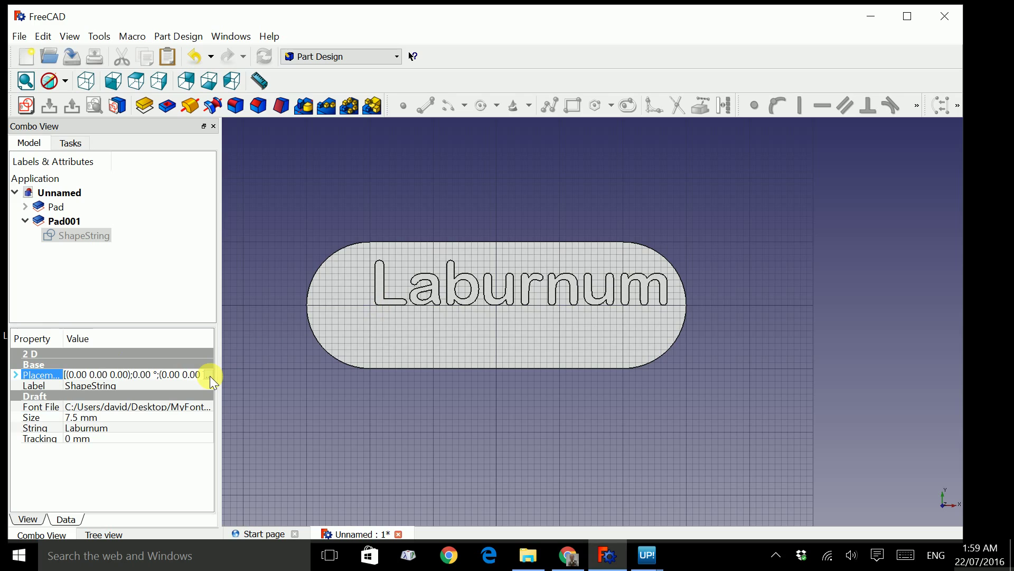
left_click(210, 376)
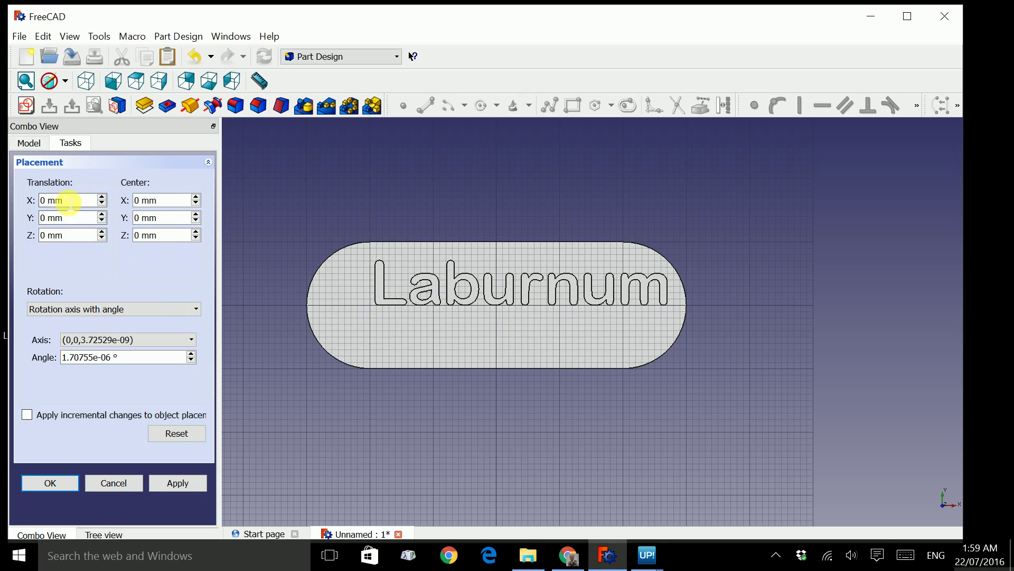
left_click(49, 222)
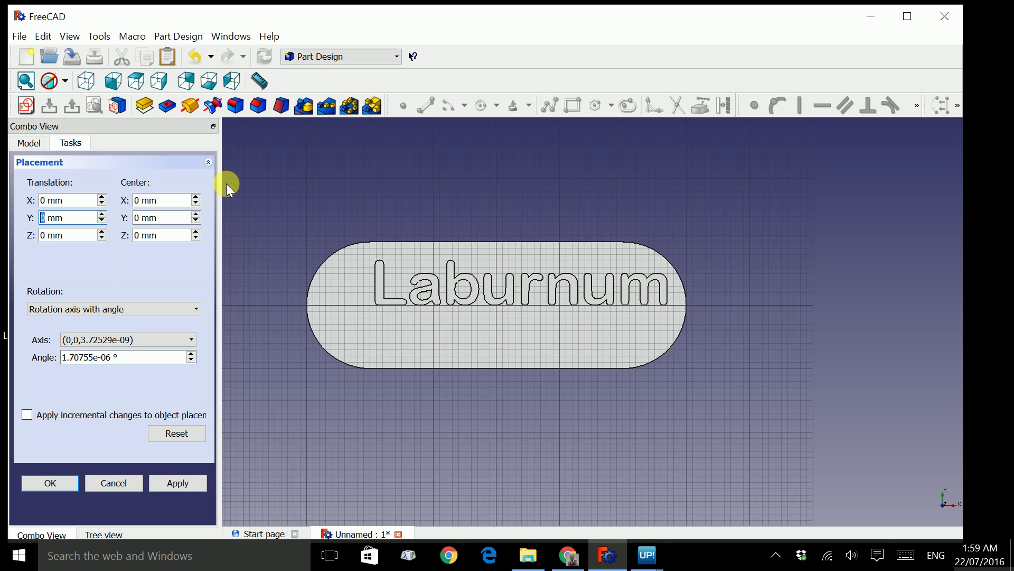
type("-3")
left_click(68, 481)
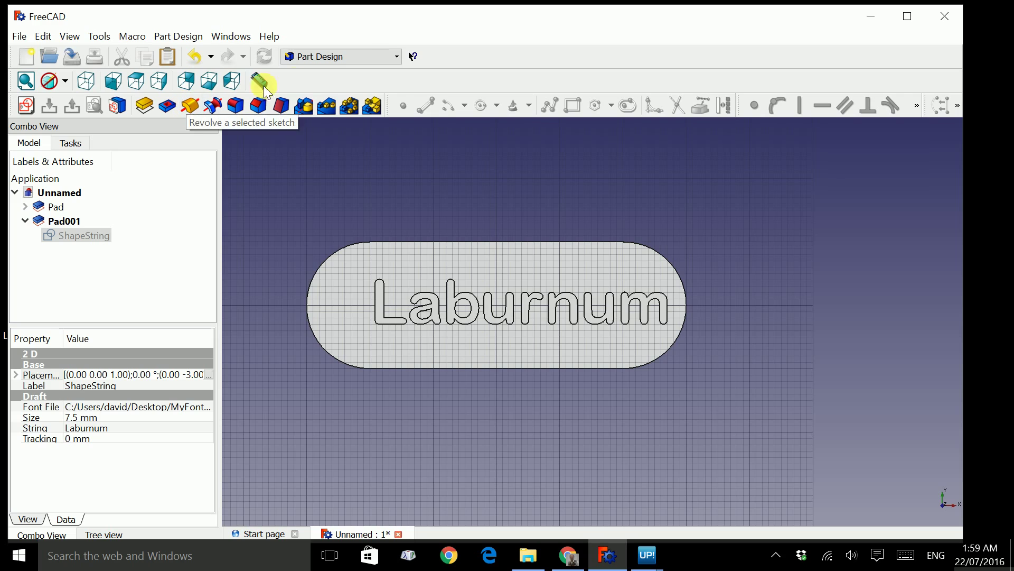
- Start a sketch on the tag's top face and draw a circle of about 2.8 mm radius on the horizontal axis, left of the text
left_click(348, 273)
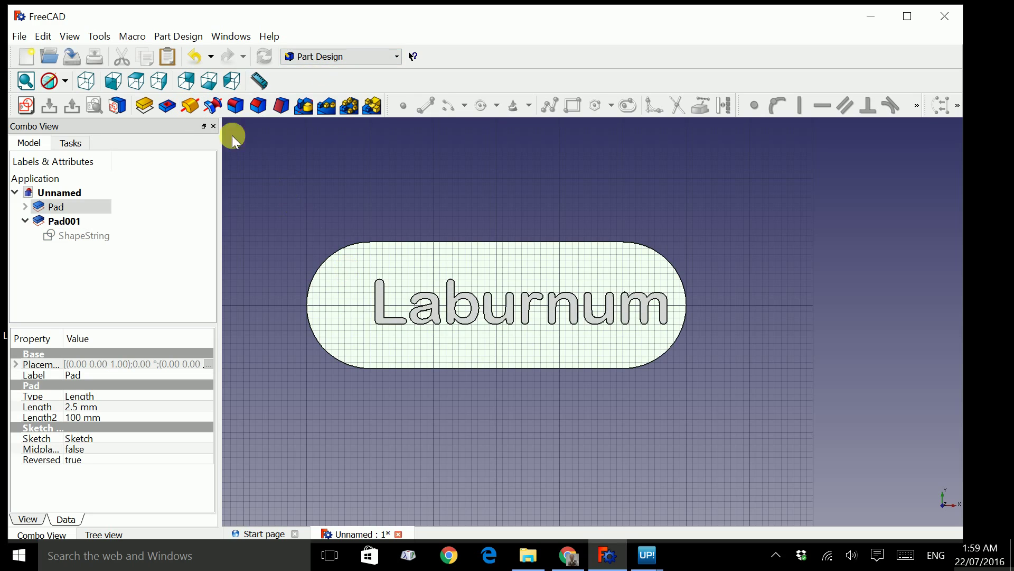
left_click(26, 105)
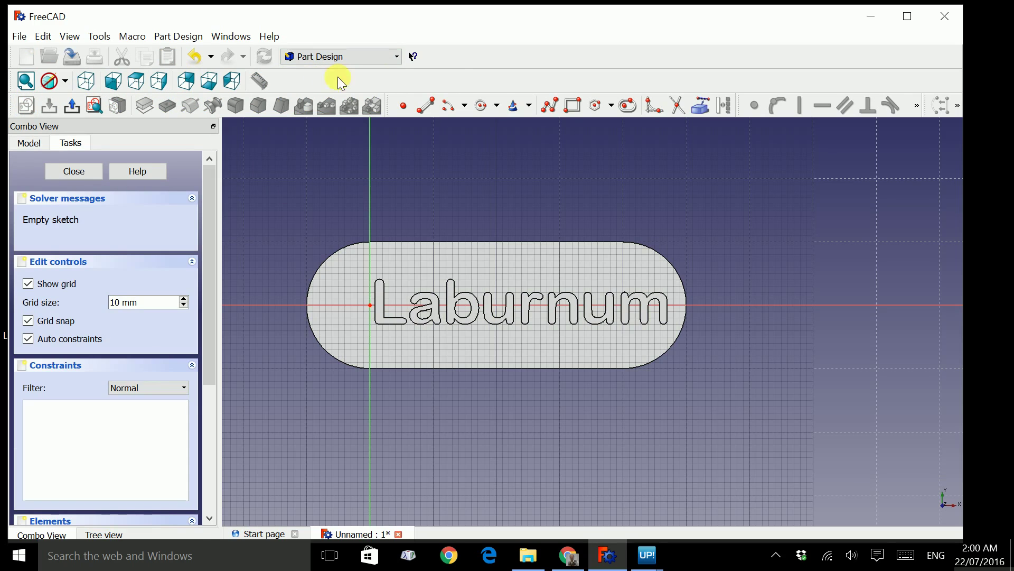
left_click(482, 107)
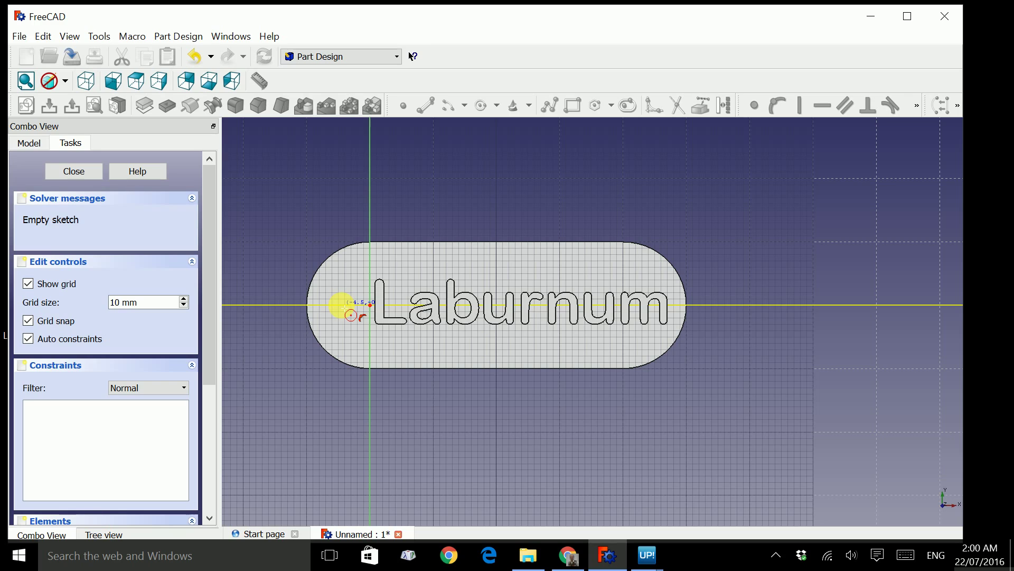
right_click(341, 305)
left_click(342, 304)
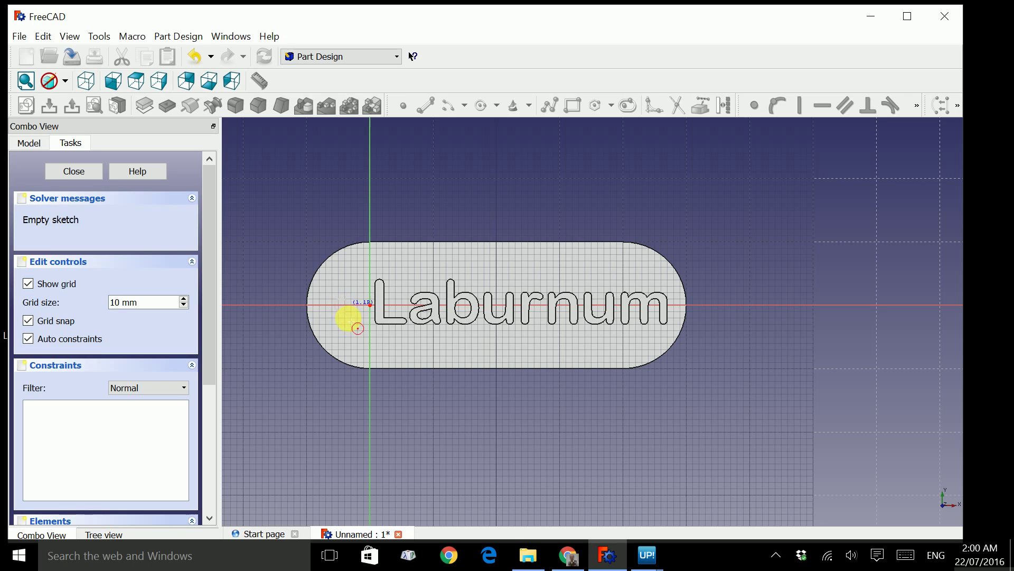
left_click(349, 319)
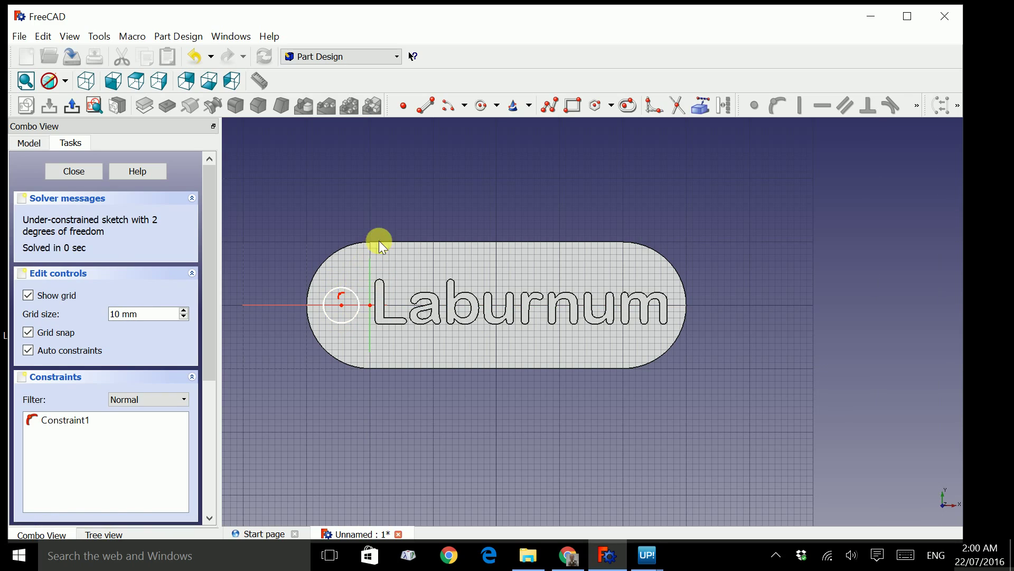
- Constrain the circle's radius to 2.5 mm and close the sketch
left_click(353, 291)
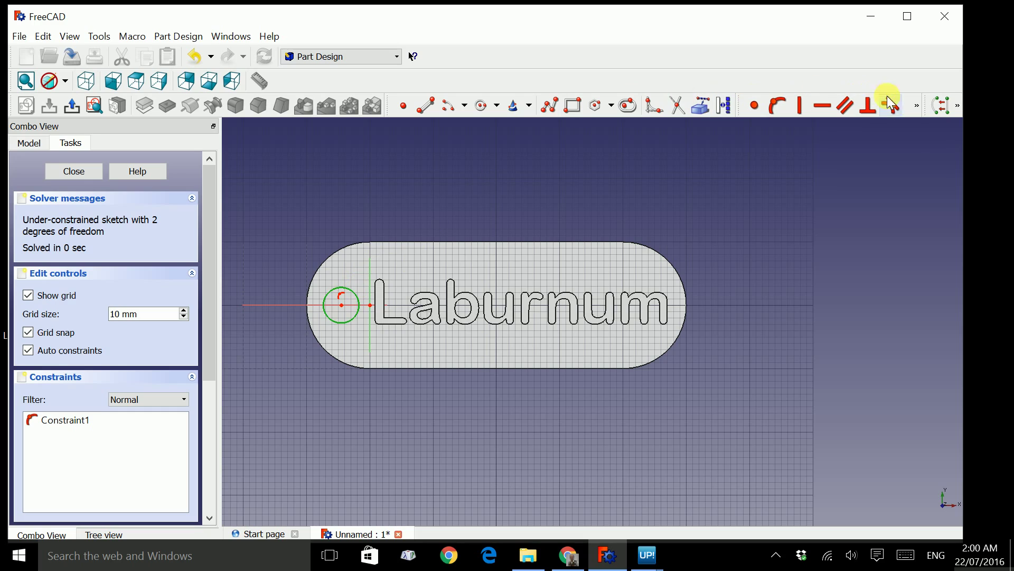
left_click(917, 106)
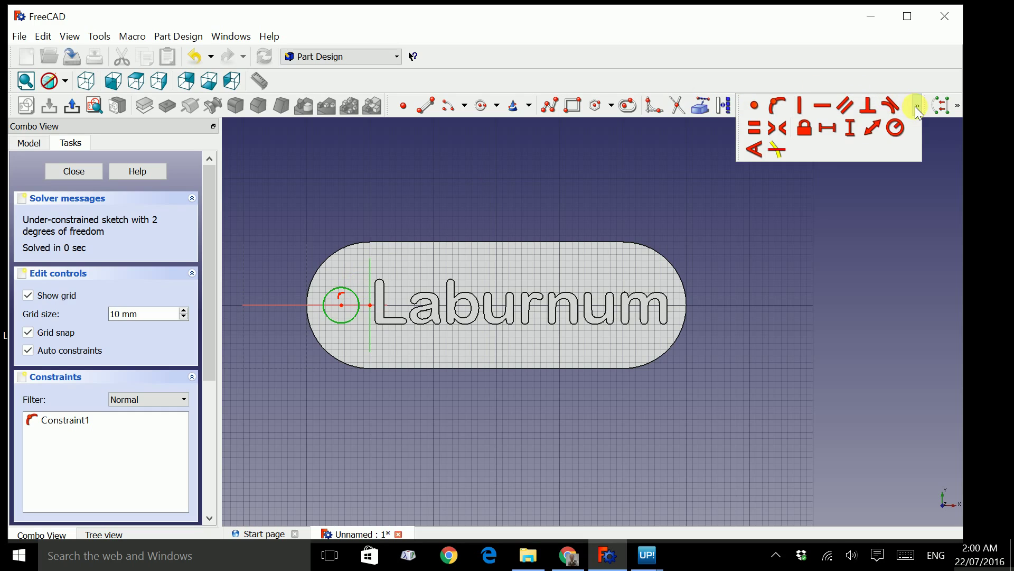
left_click(894, 129)
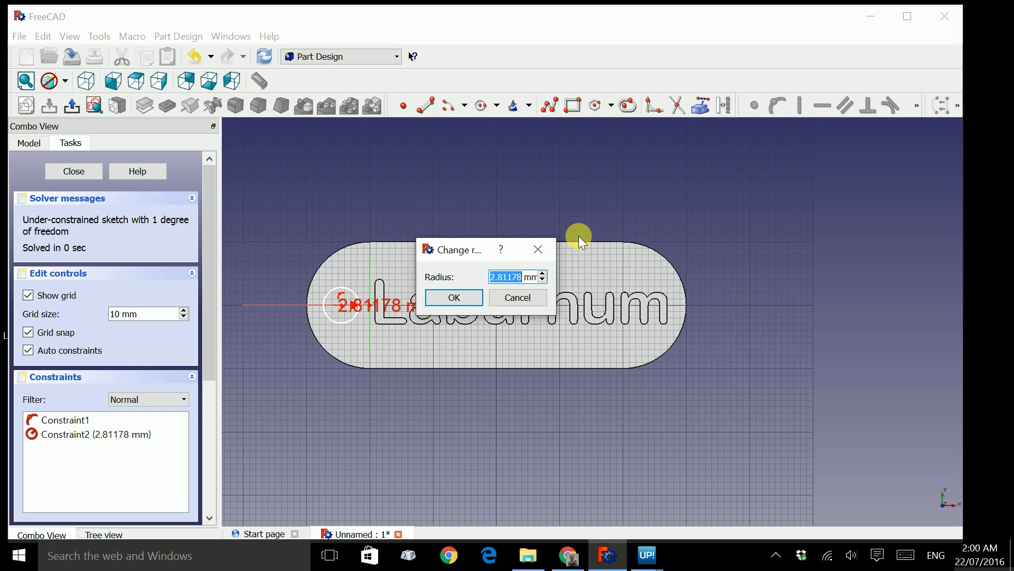
type("2.5")
key("Return")
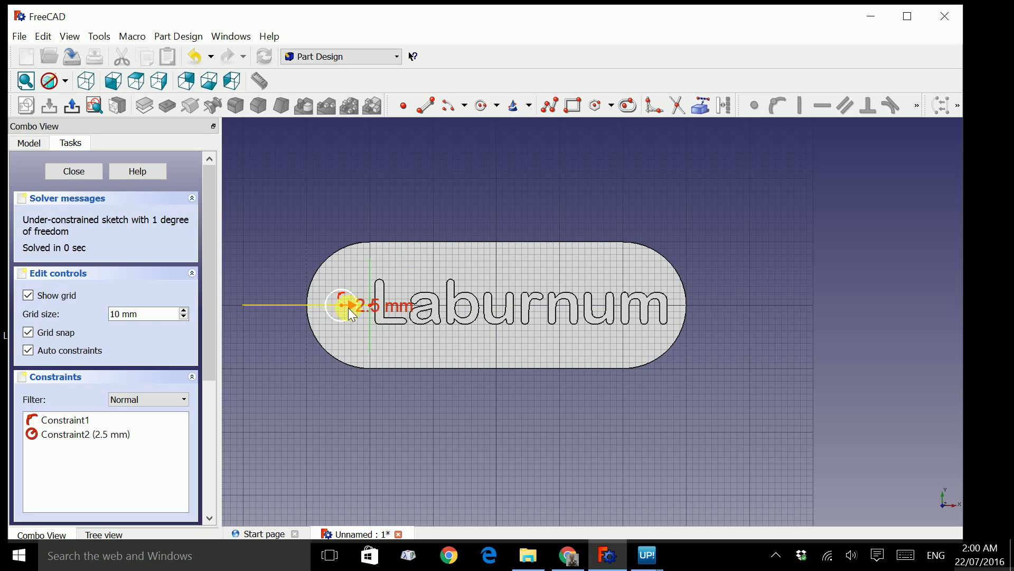
left_click(73, 171)
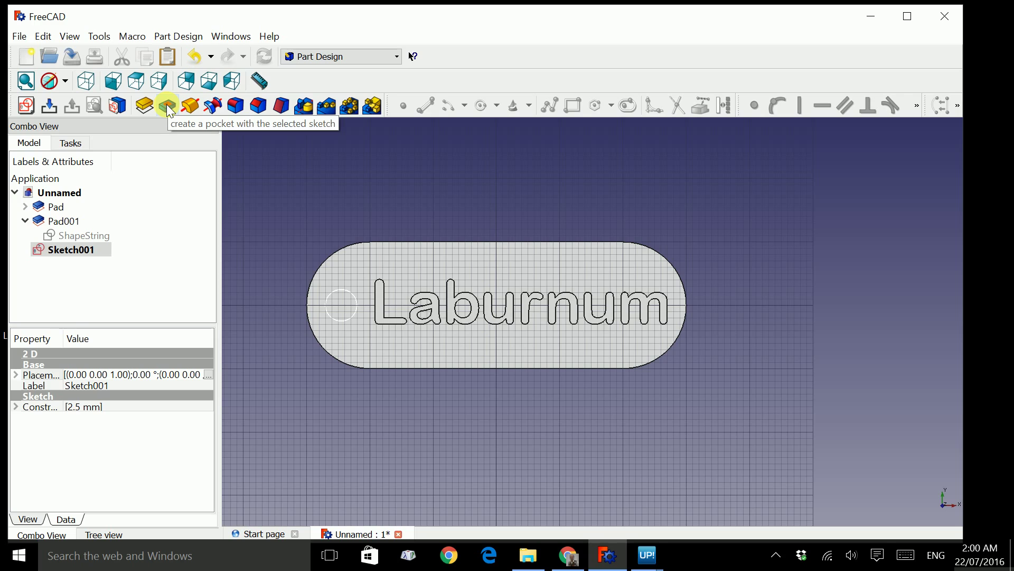
- Pocket the circle sketch through the tag with a length of 5 mm
left_click(67, 143)
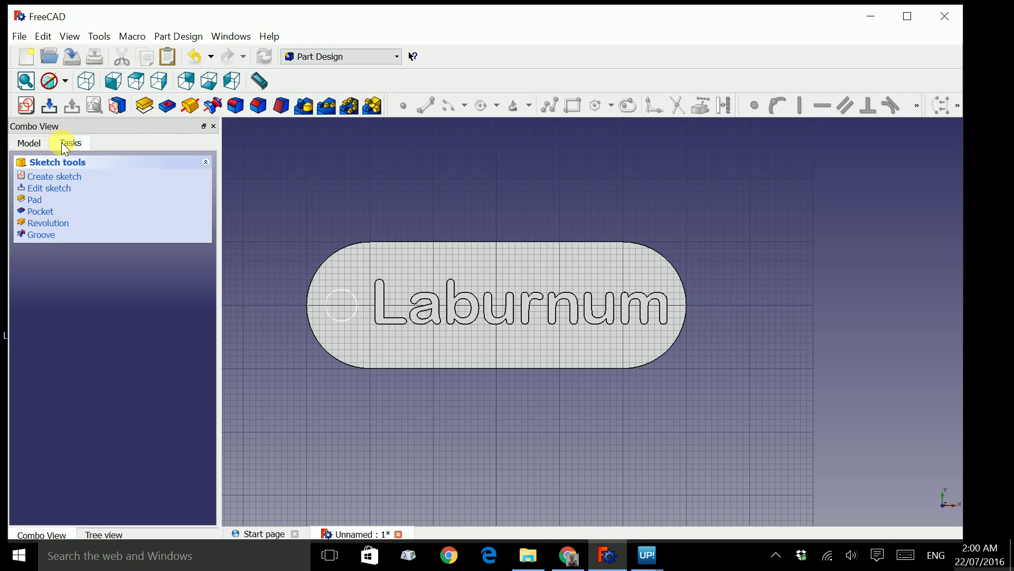
left_click(52, 211)
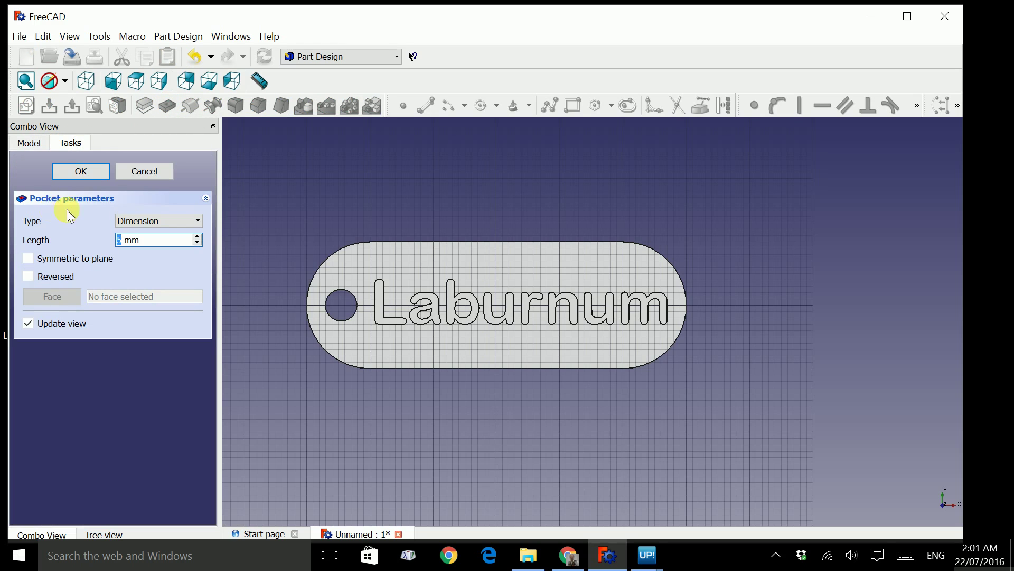
left_click(96, 173)
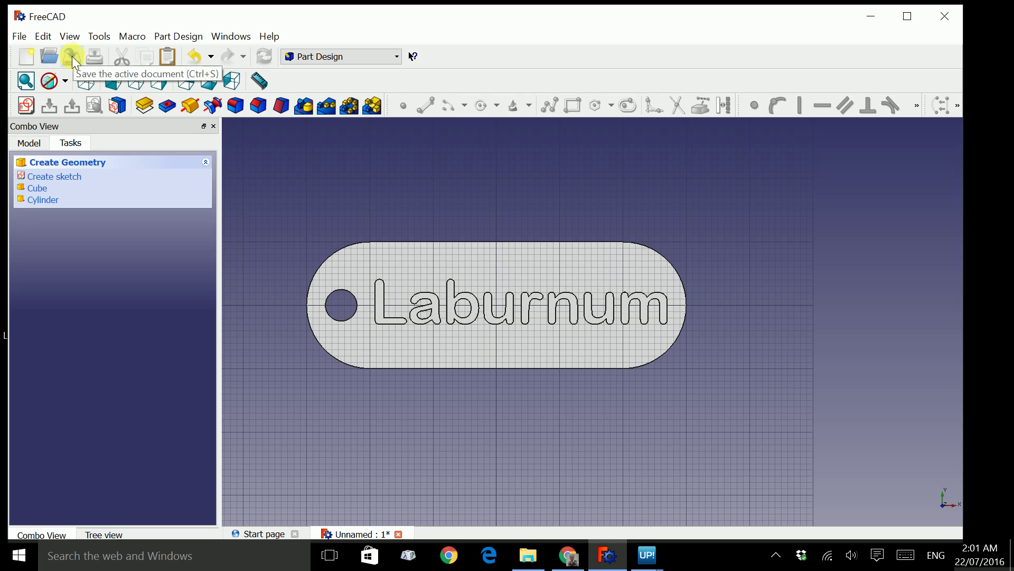
- Save the document as KeyChain in the Yr5+Staff folder
left_click(20, 36)
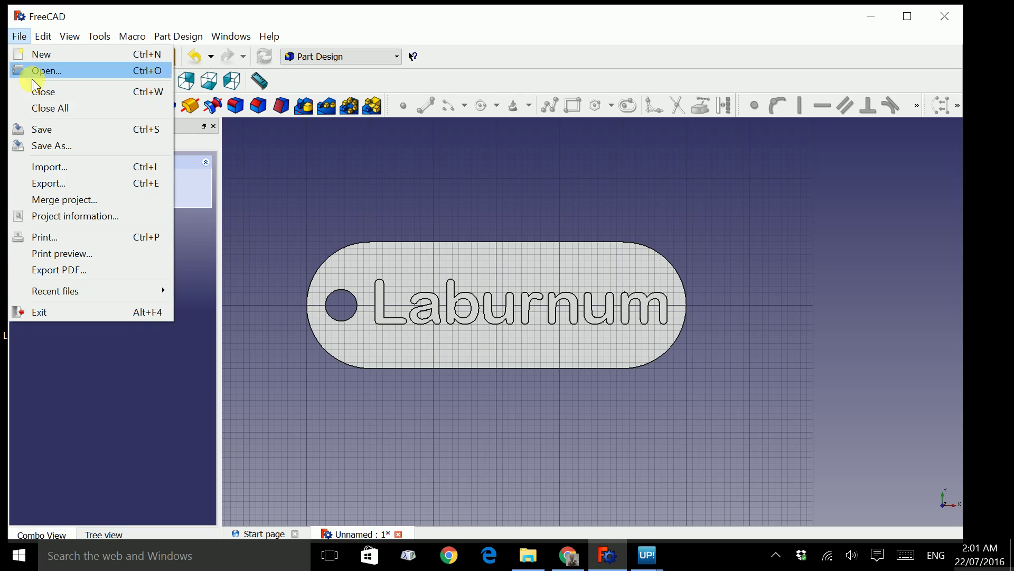
left_click(40, 130)
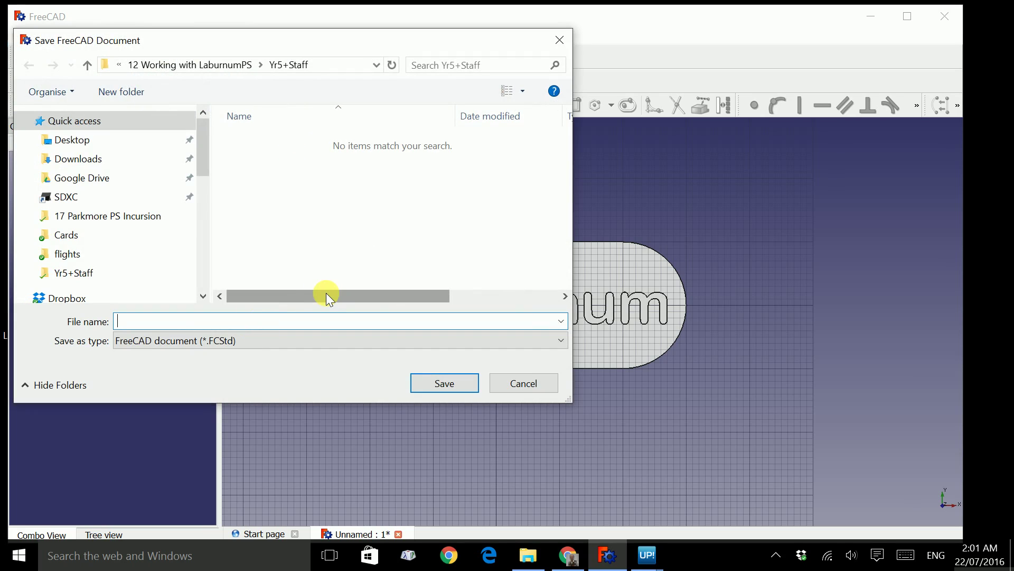
type("KeyChain")
left_click(466, 383)
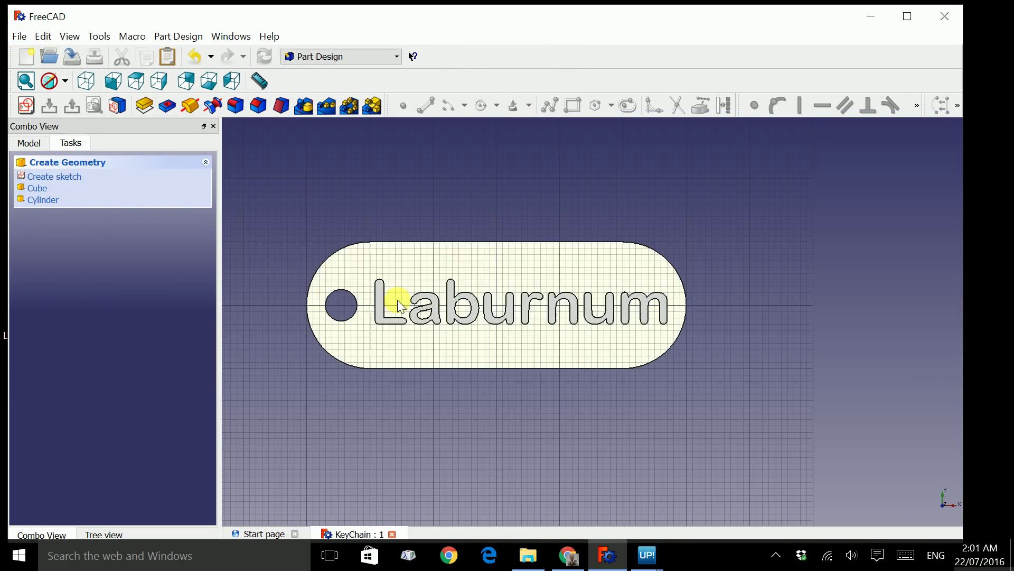
left_click(20, 37)
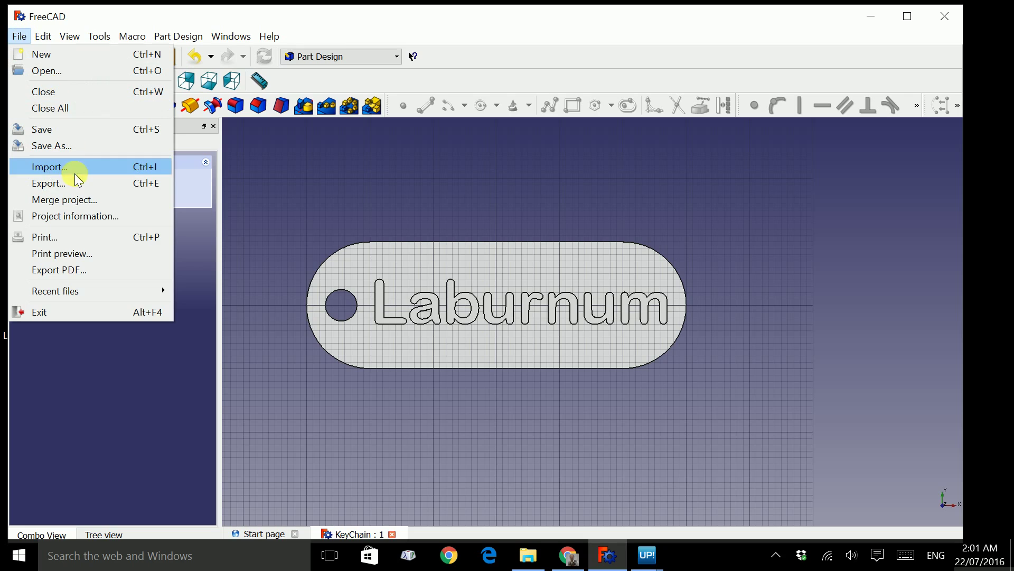
left_click(78, 187)
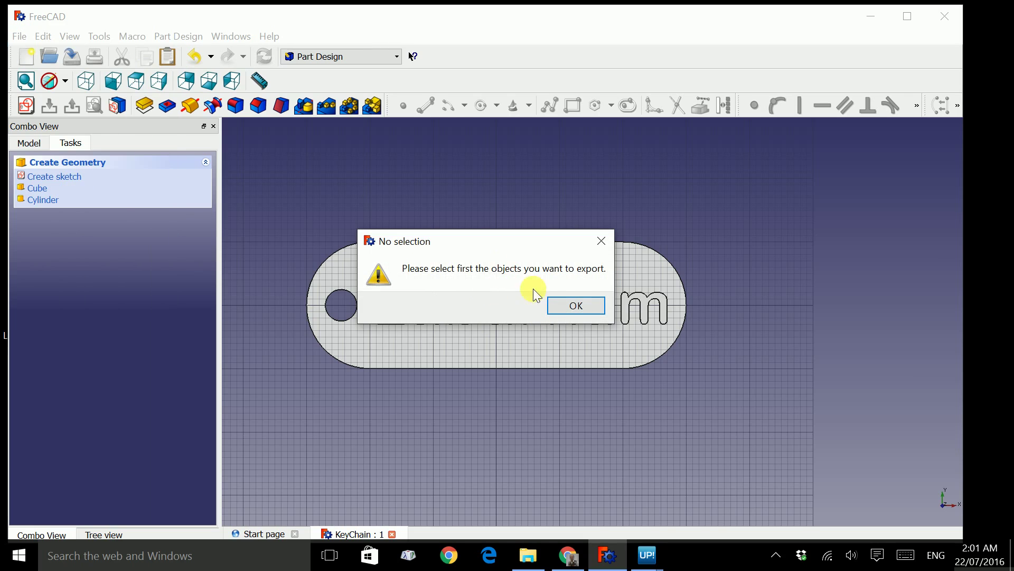
left_click(561, 310)
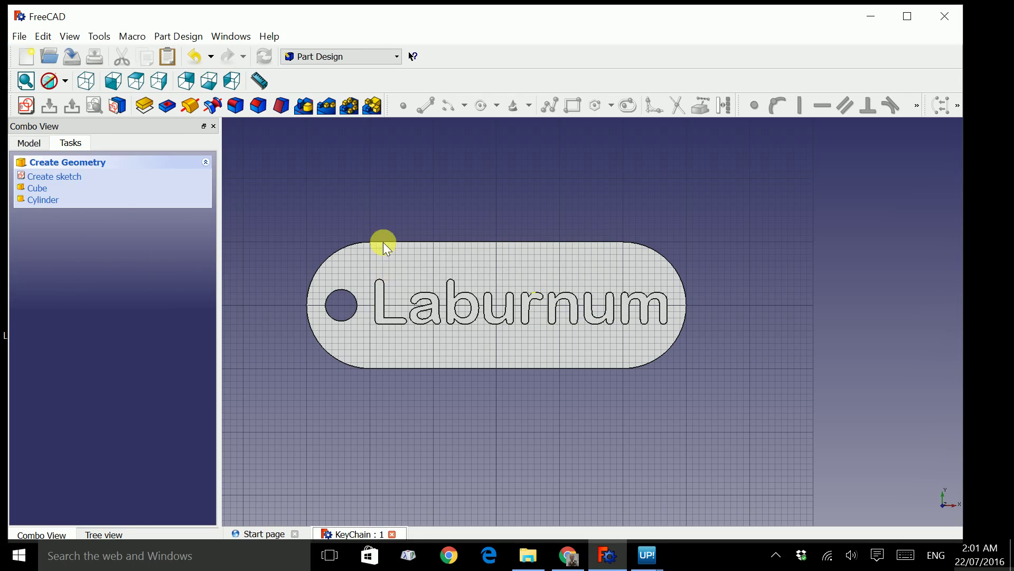
- Export the raised text pad and the pocketed tag body together as KeyChain in mesh format to the Yr5+Staff folder
left_click(24, 148)
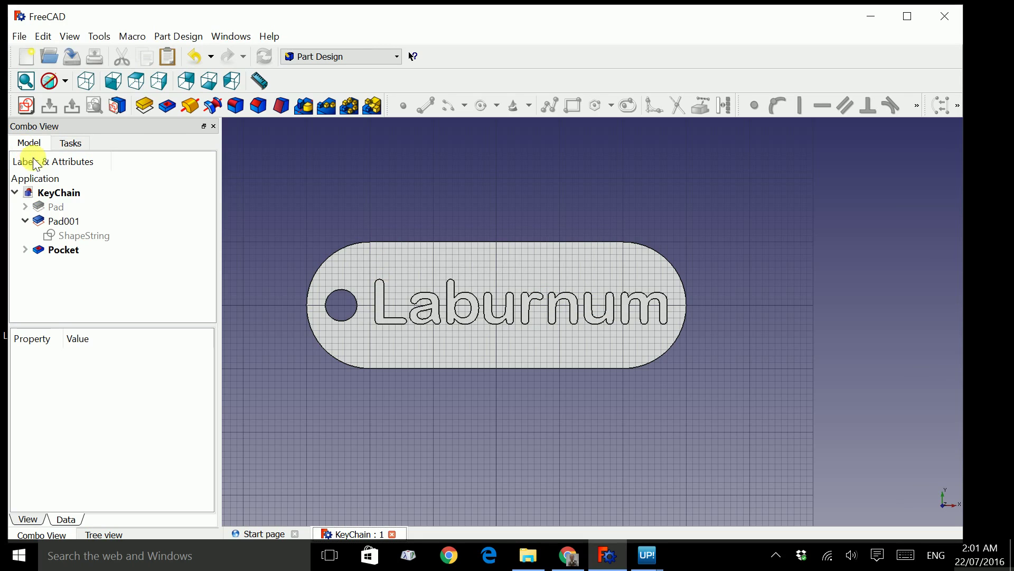
left_click(61, 222)
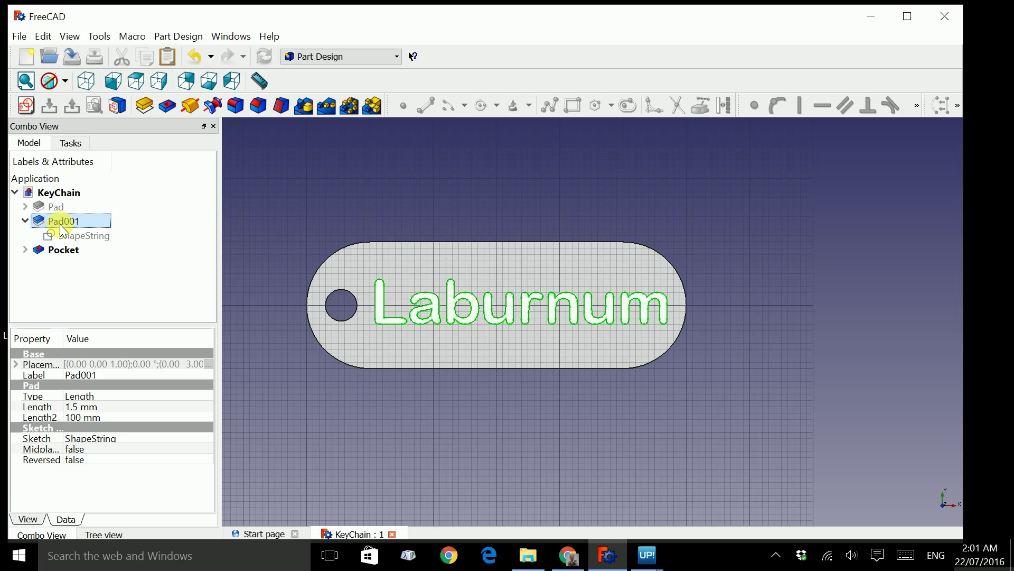
left_click(63, 250)
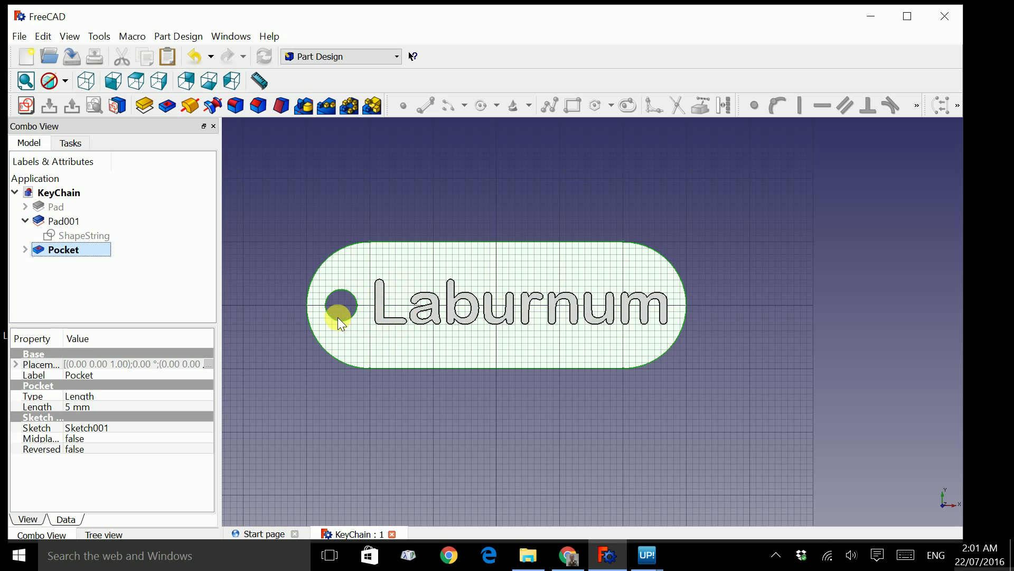
left_click(62, 221, "ctrl")
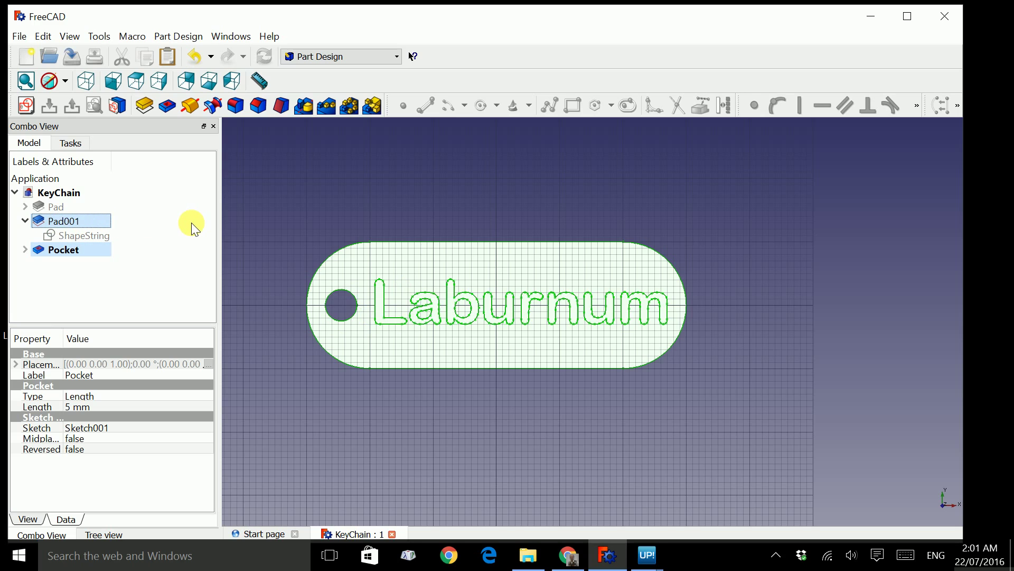
left_click(21, 36)
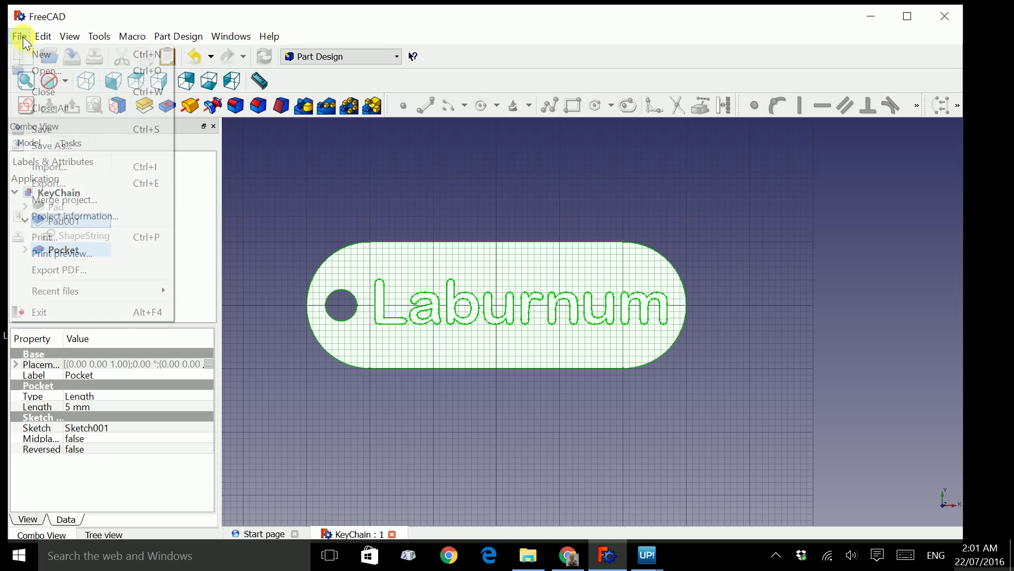
left_click(64, 183)
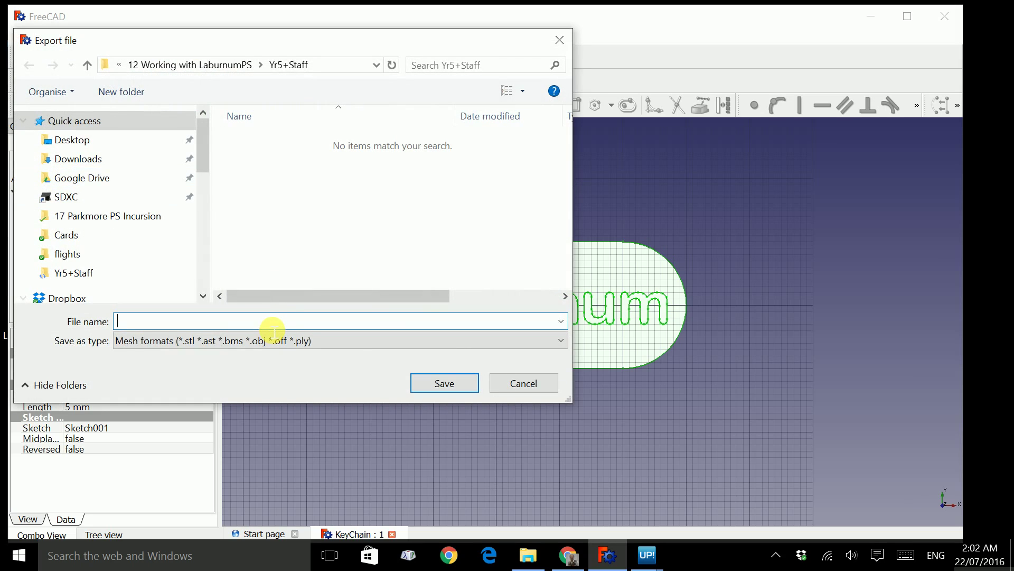
type("K")
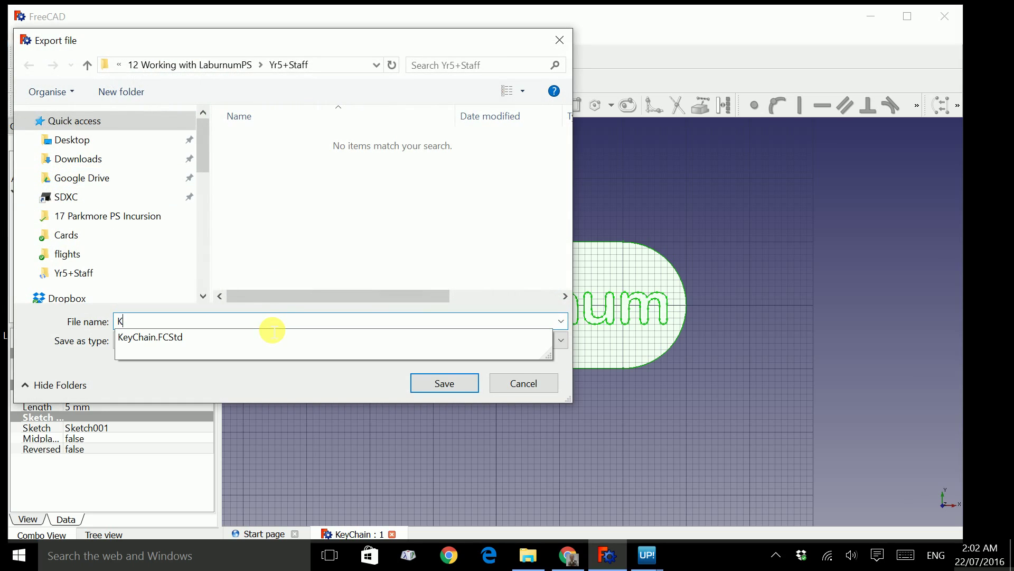
type("eyChain")
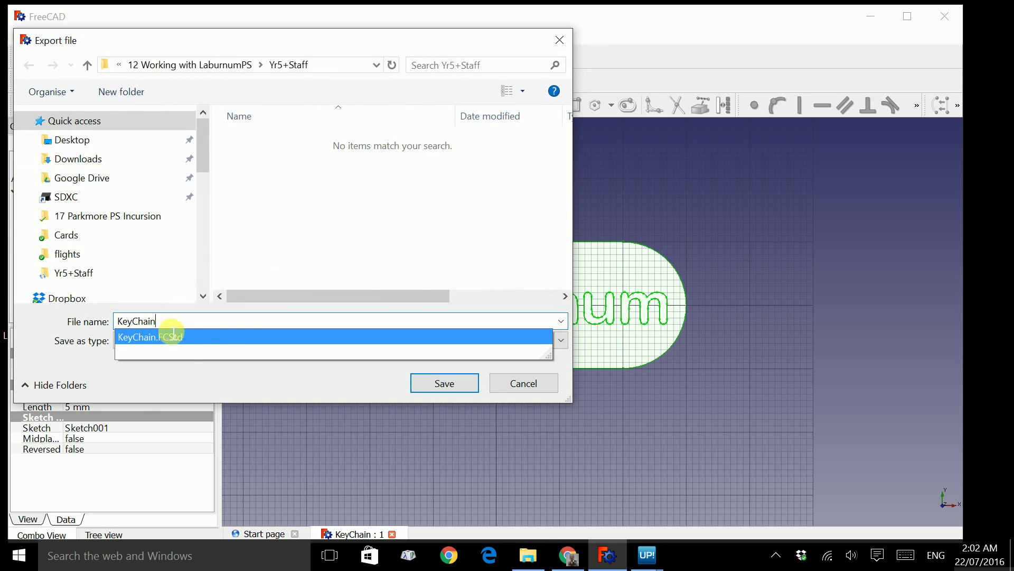
left_click(199, 374)
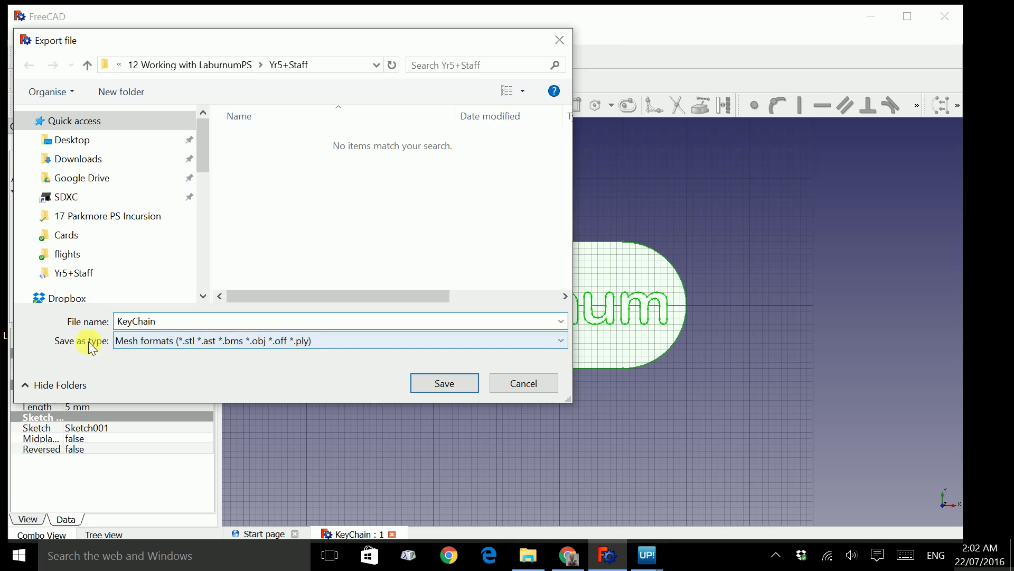
left_click(135, 341)
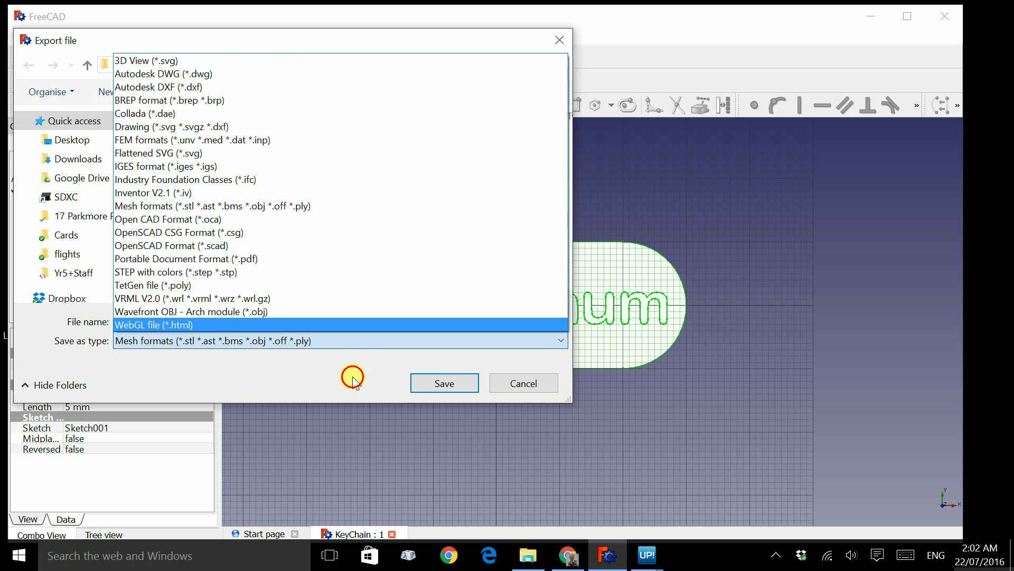
left_click(380, 376)
left_click(440, 384)
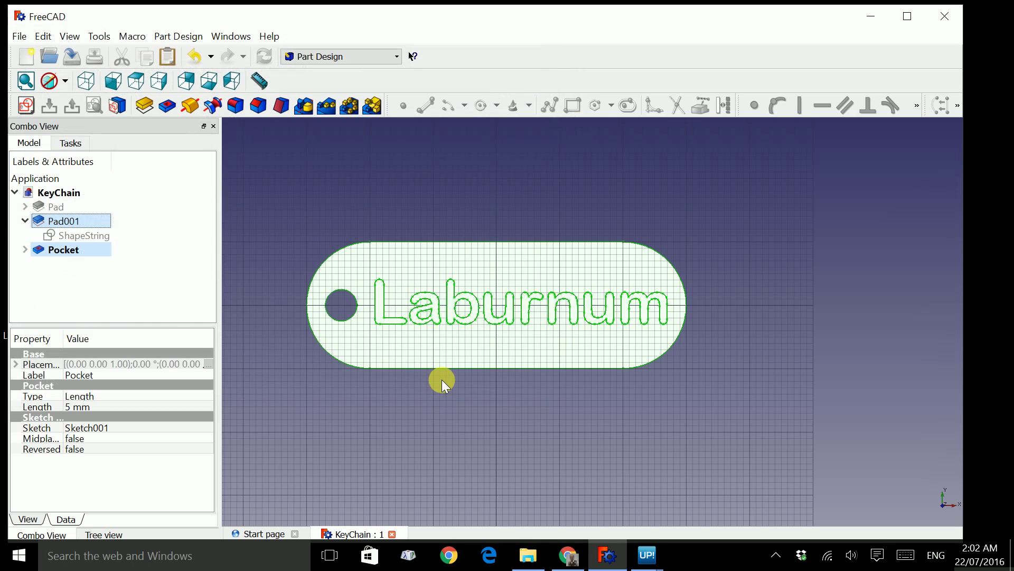
- Switch to File Explorer, go to the Yr5+Staff folder and open KeyChain.stl in the UP! print software
left_click(528, 555)
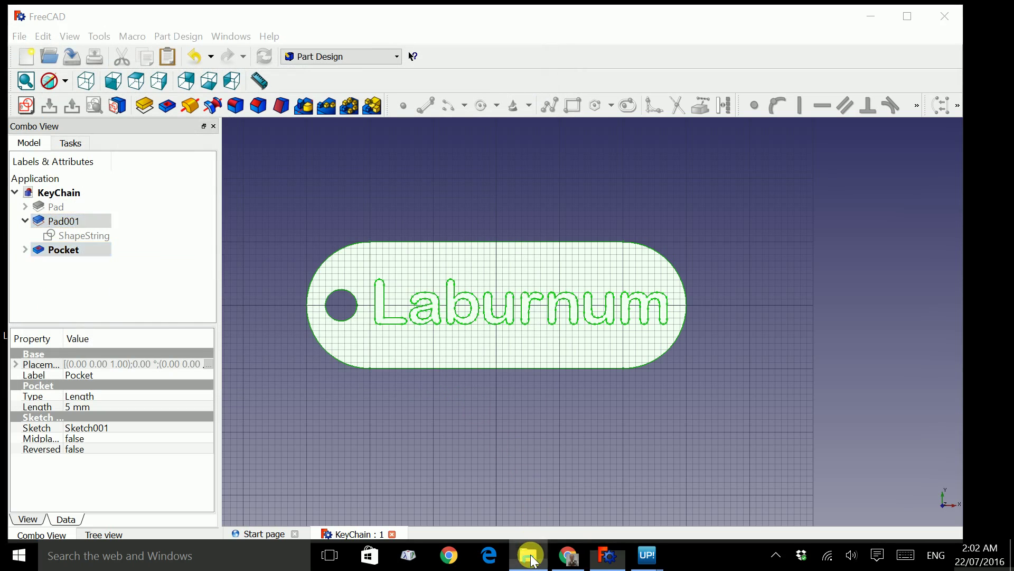
left_click_drag(248, 46, 687, 32)
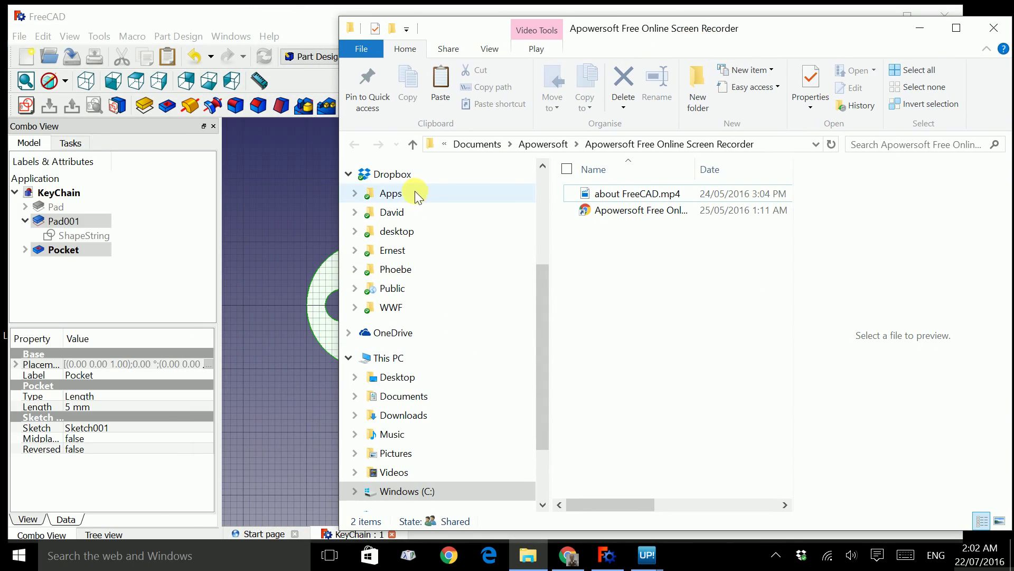
scroll(539, 179, "up", 3)
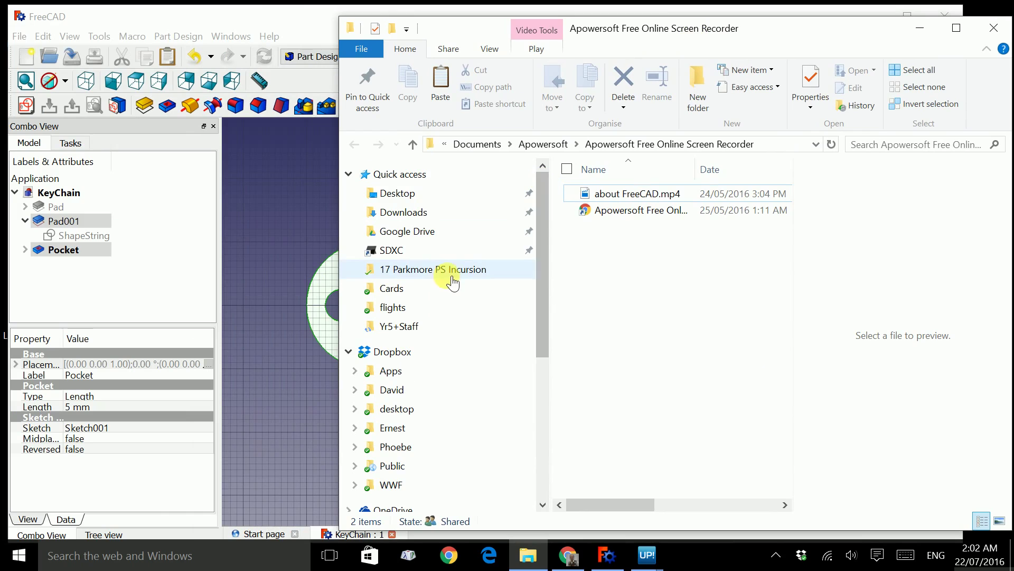
left_click(402, 326)
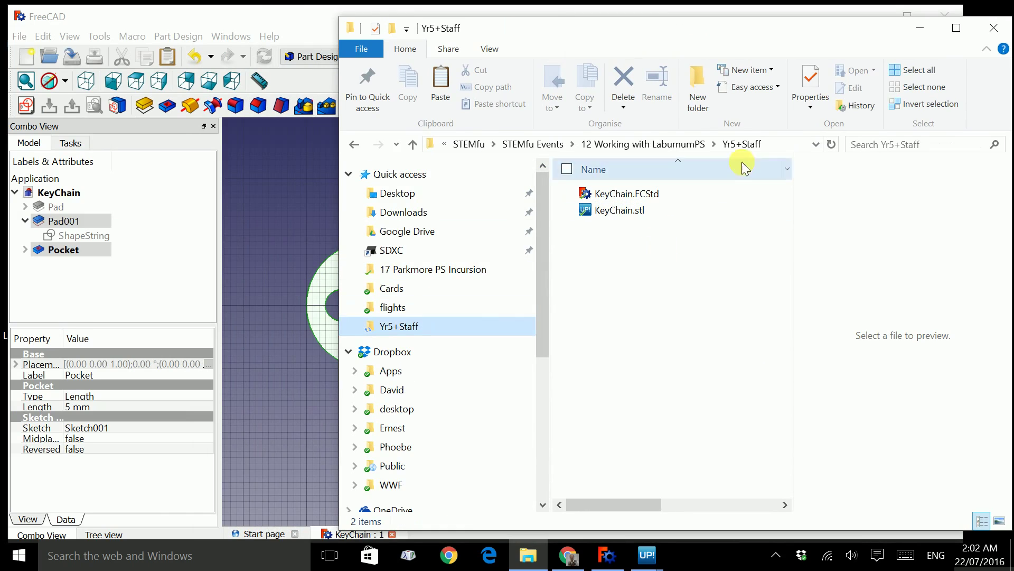
left_click_drag(695, 35, 487, 37)
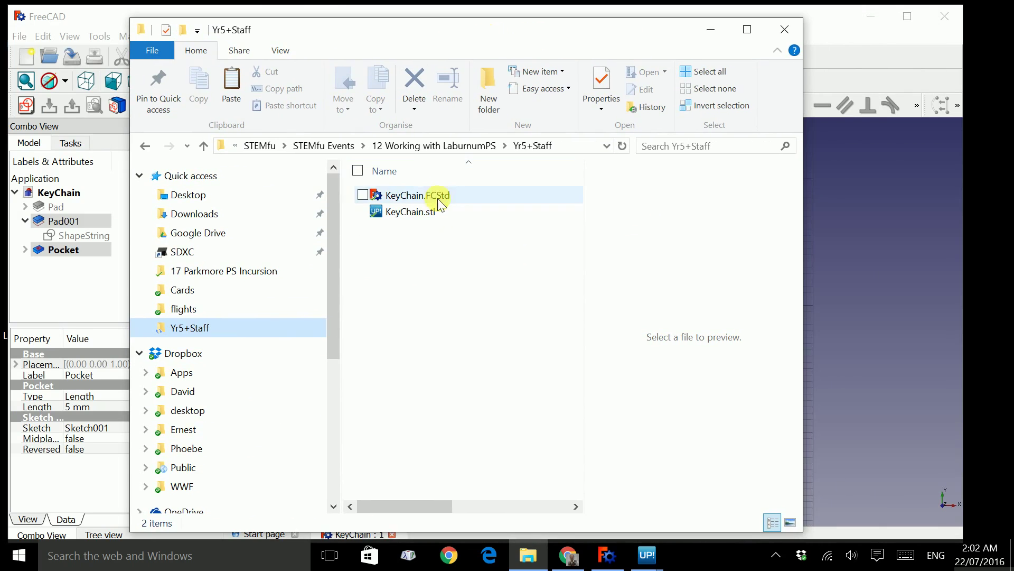
double_click(405, 217)
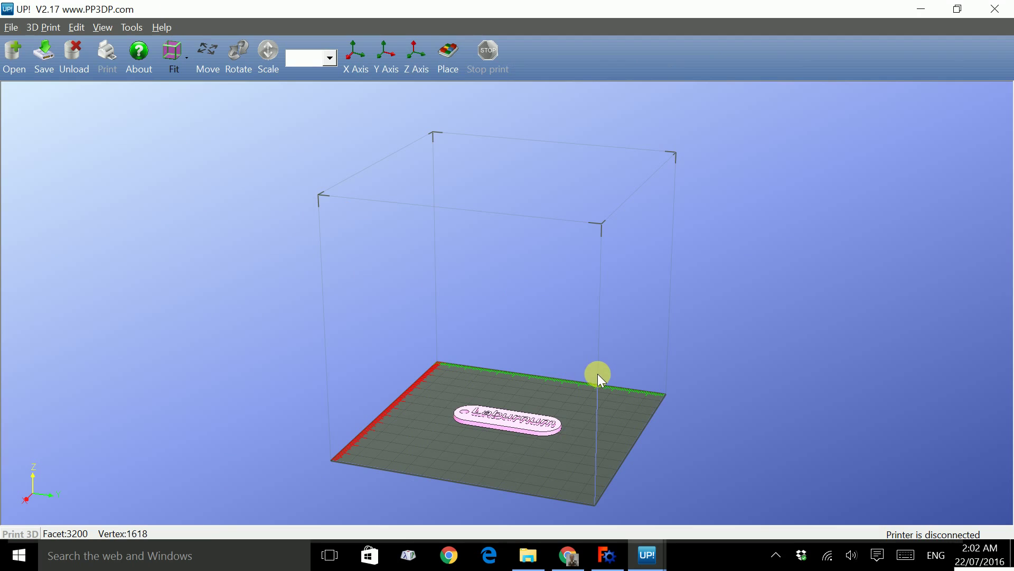
- Examine the key chain tag up close on the build platform, including its model details and the available 3D print commands
left_click_drag(532, 389, 571, 392)
scroll(584, 329, "up", 5)
left_click_drag(637, 336, 670, 358)
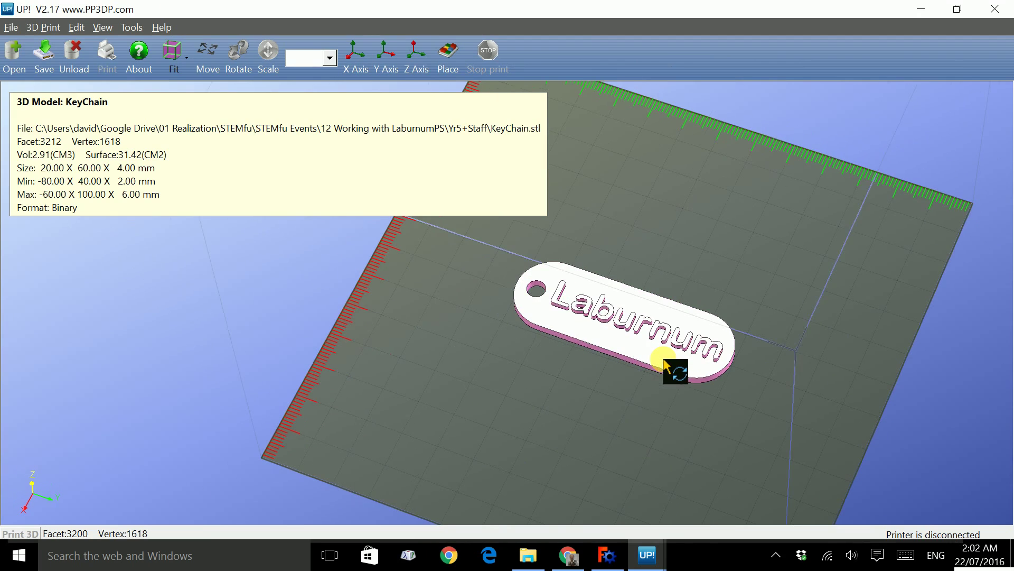
left_click(49, 34)
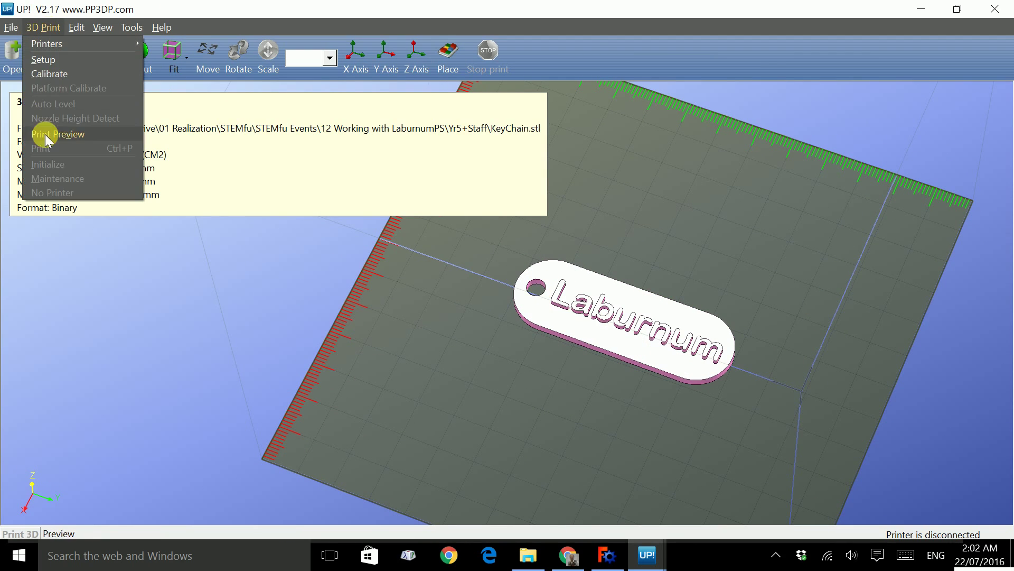
left_click(261, 7)
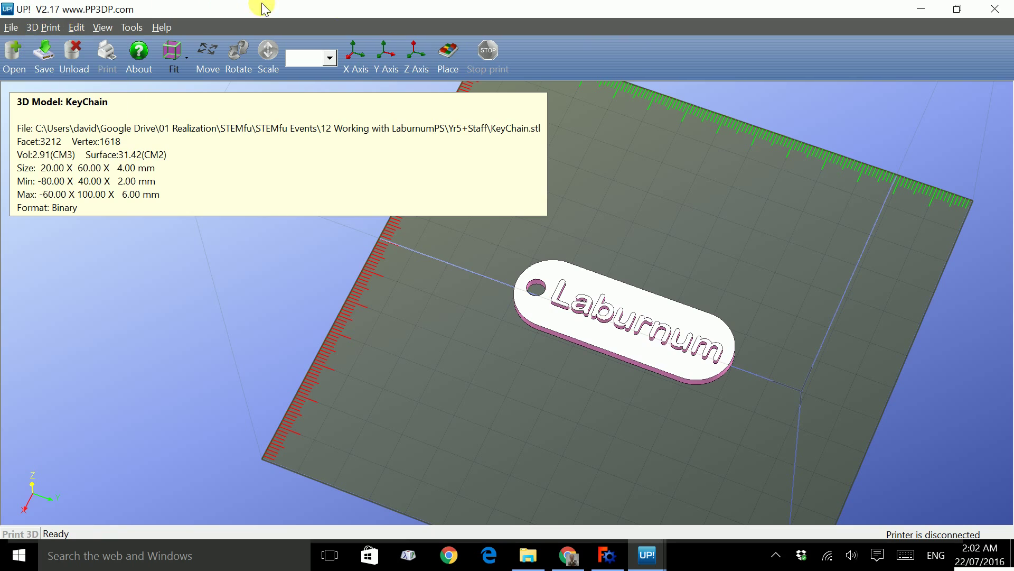